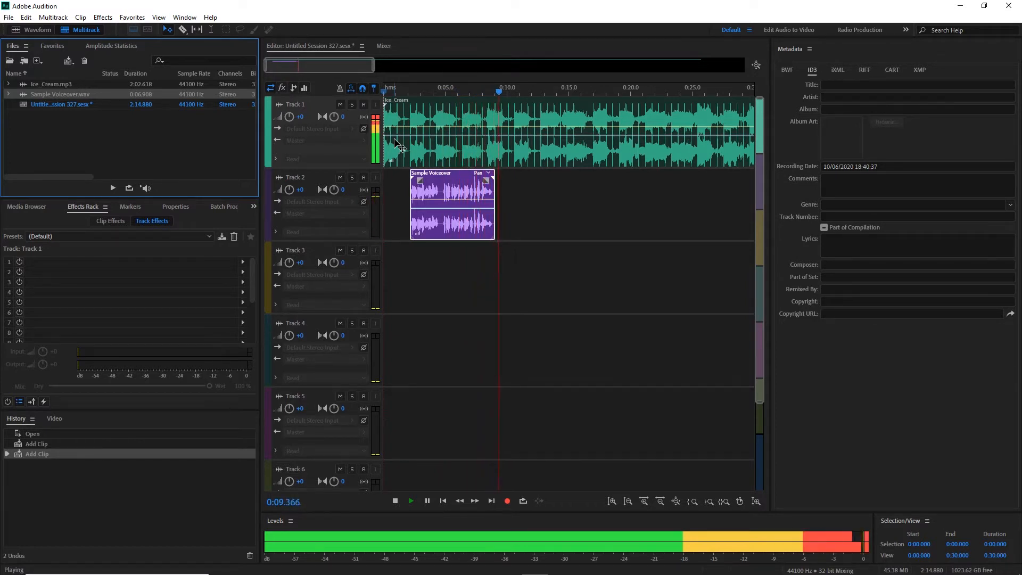
- Stop playback and add a Hard Limiter with the (Default) preset to the first effect slot of the Master track
{"action": "key", "text": "space"}
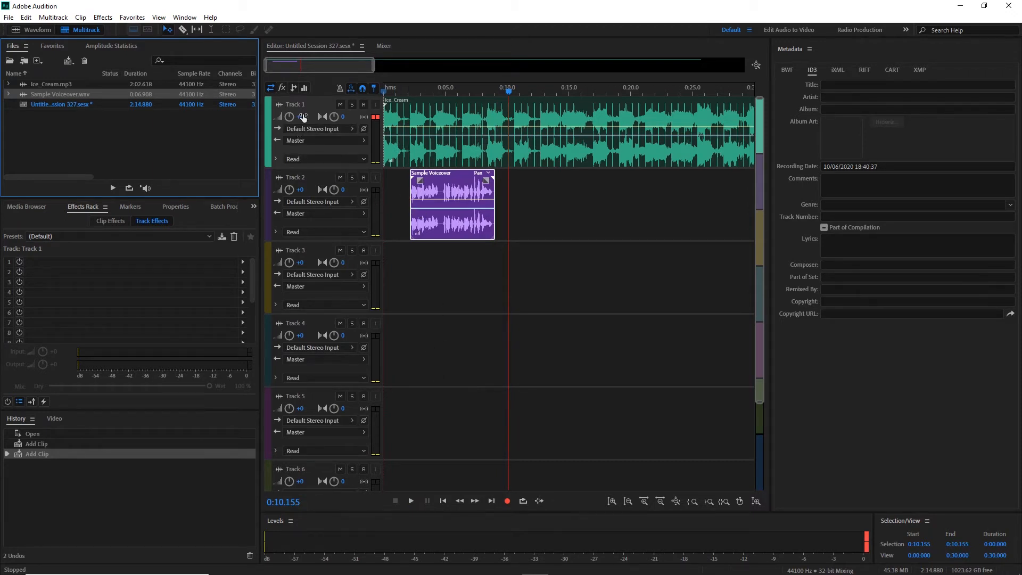
{"action": "scroll", "coordinate": [430, 416], "scroll_direction": "down", "scroll_amount": 3}
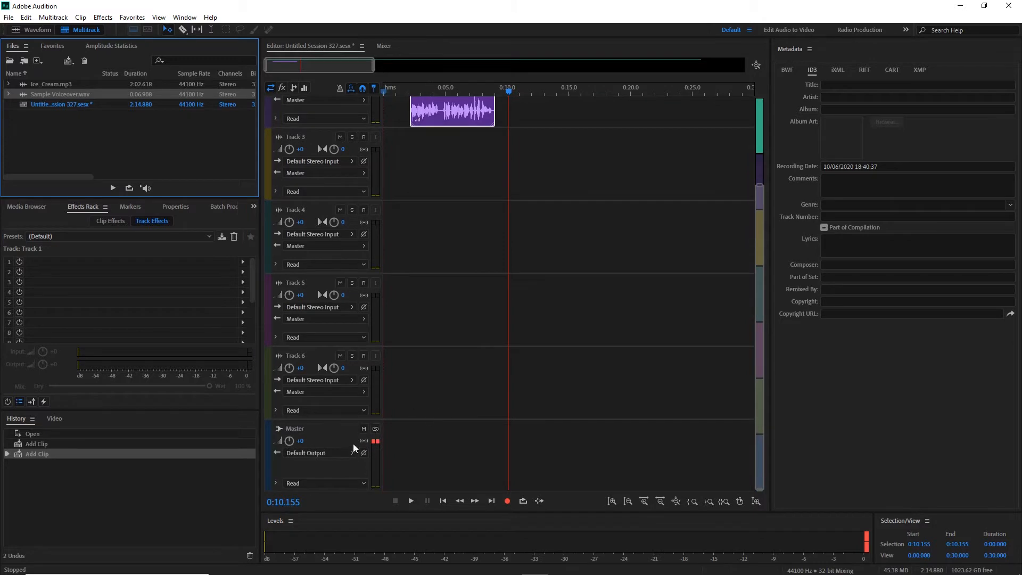
{"action": "left_click", "coordinate": [334, 429]}
{"action": "left_click", "coordinate": [243, 261]}
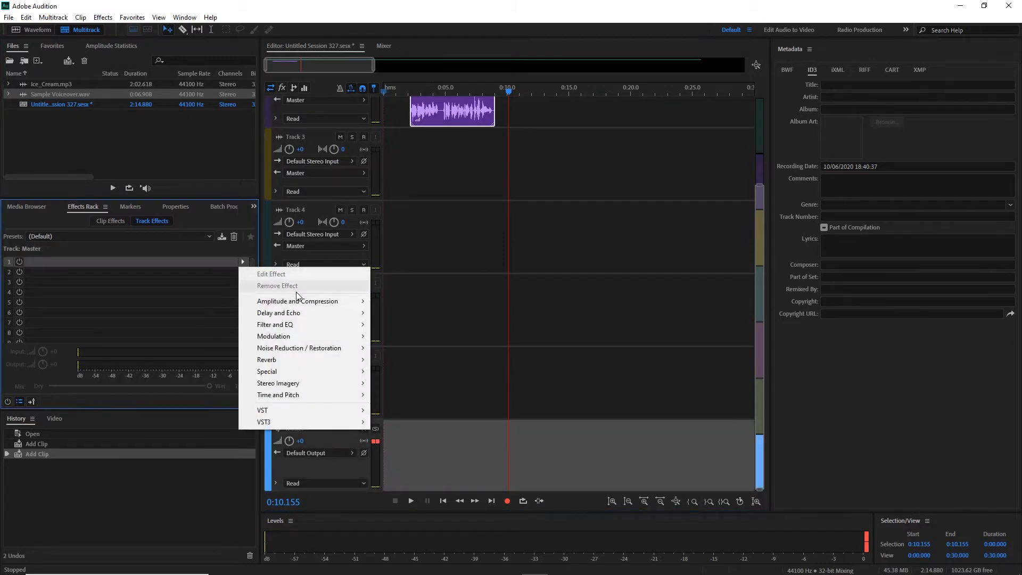
{"action": "mouse_move", "coordinate": [304, 305]}
{"action": "left_click", "coordinate": [416, 361]}
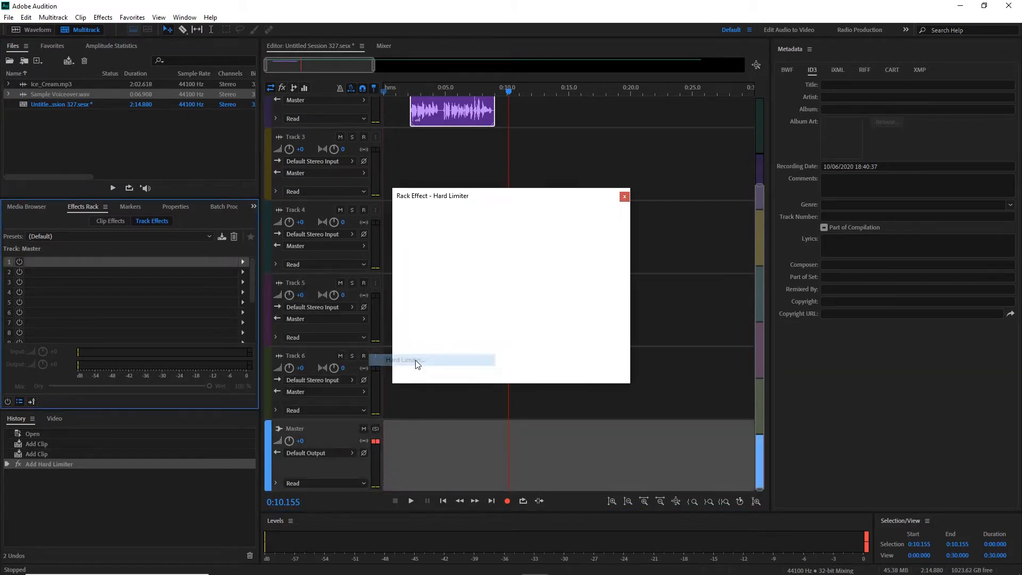
{"action": "left_click", "coordinate": [479, 216]}
{"action": "left_click", "coordinate": [471, 226]}
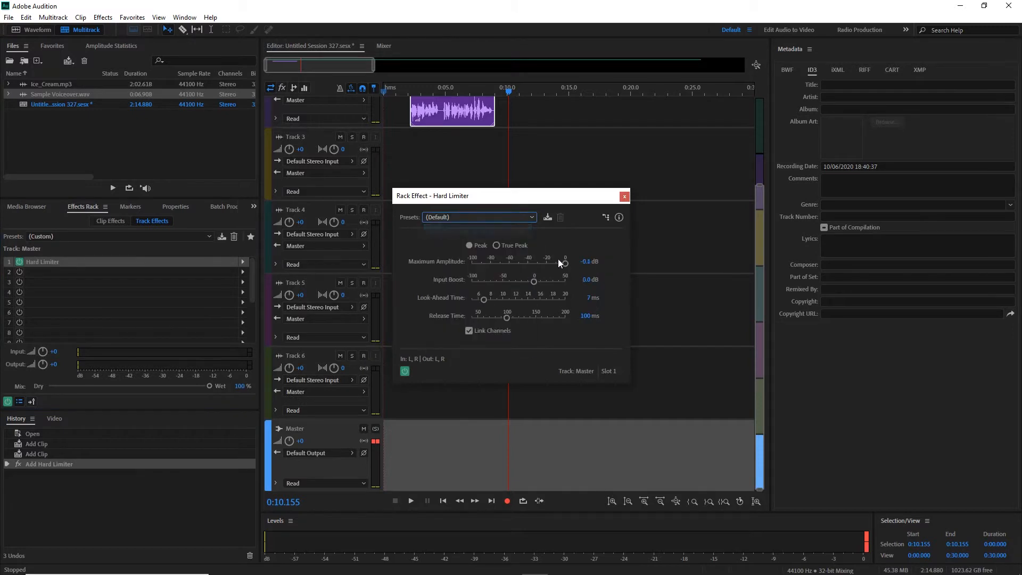
{"action": "left_click", "coordinate": [624, 197]}
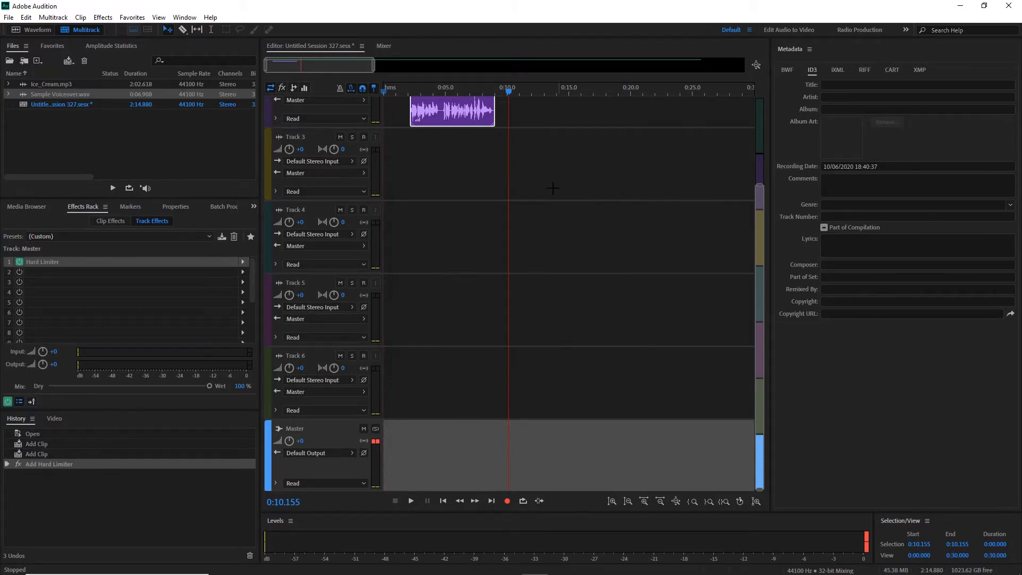
- Play the mix from about 1.85 s, just before the voiceover, to past its end to check the limited level
{"action": "key", "text": "Home"}
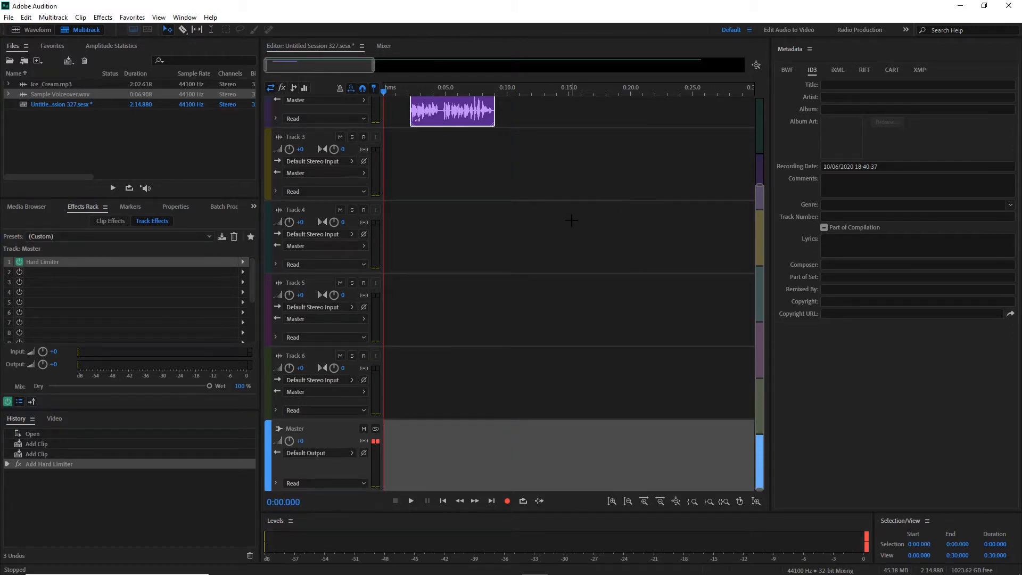
{"action": "scroll", "coordinate": [571, 220], "scroll_direction": "up", "scroll_amount": 3}
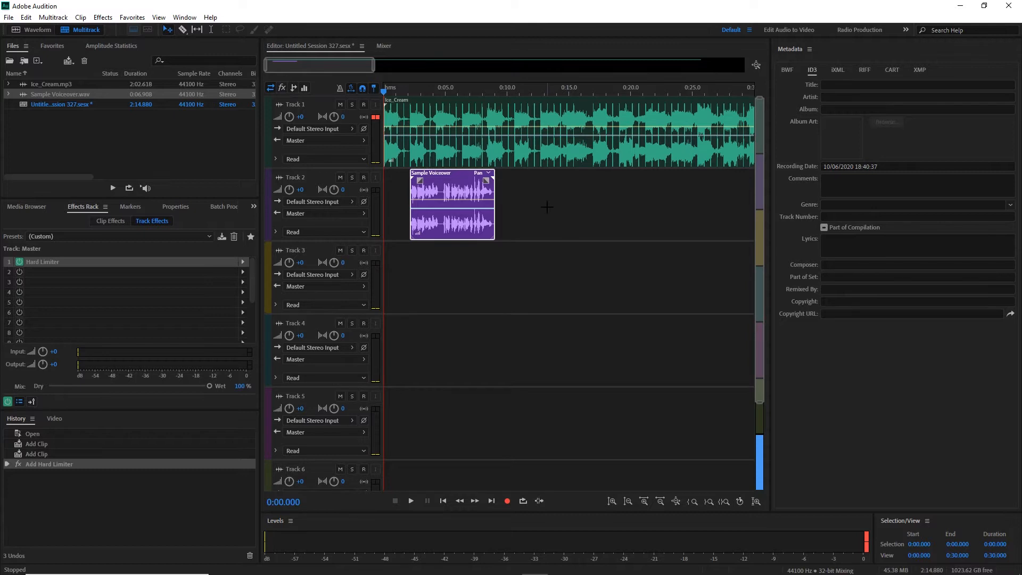
{"action": "left_click", "coordinate": [407, 91]}
{"action": "key", "text": "space"}
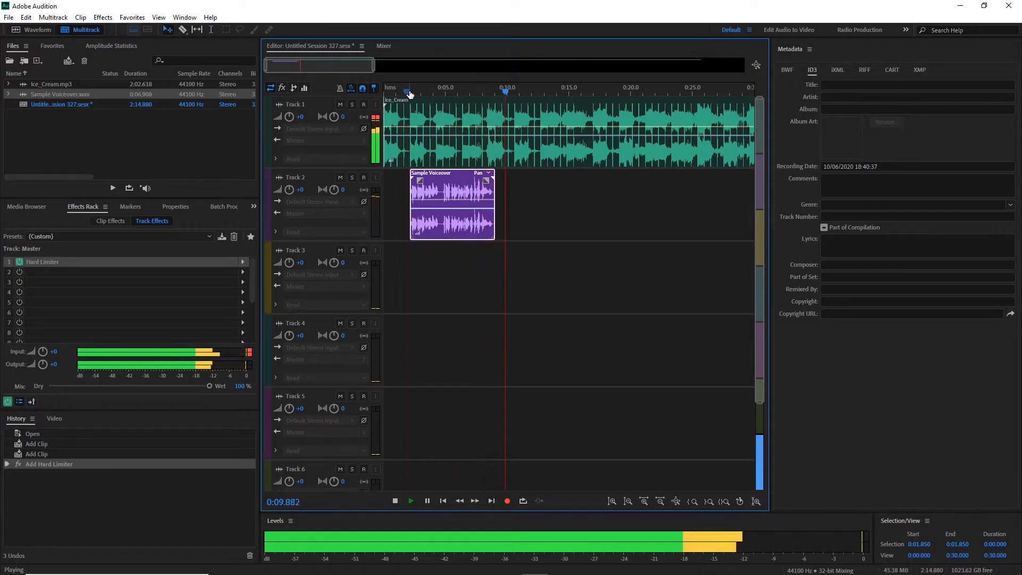
{"action": "key", "text": "space"}
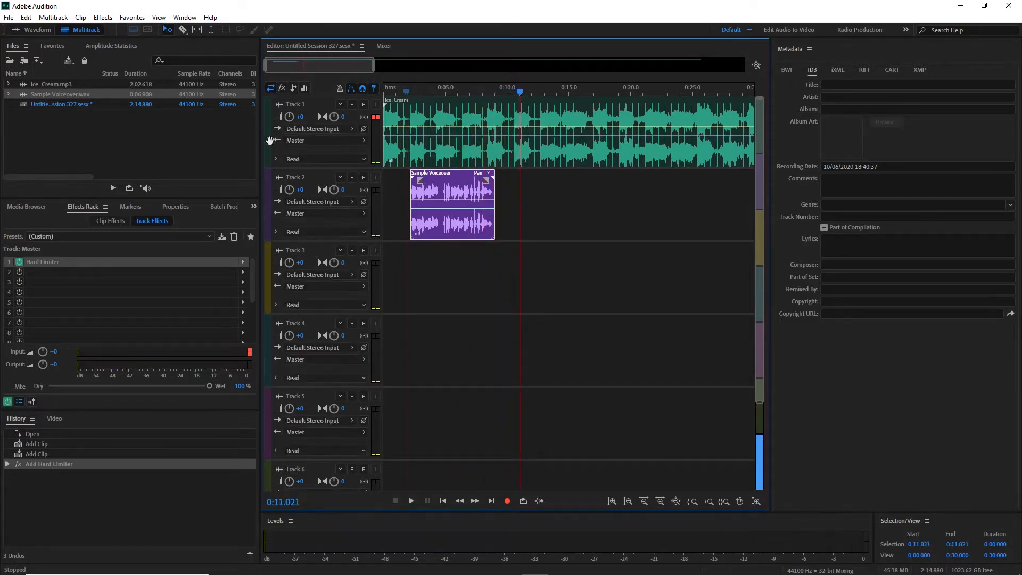
- Play on to find an end point, split the Ice_Cream clip at about 0:16.9 and delete the part after it
{"action": "key", "text": "equal"}
{"action": "key", "text": "space"}
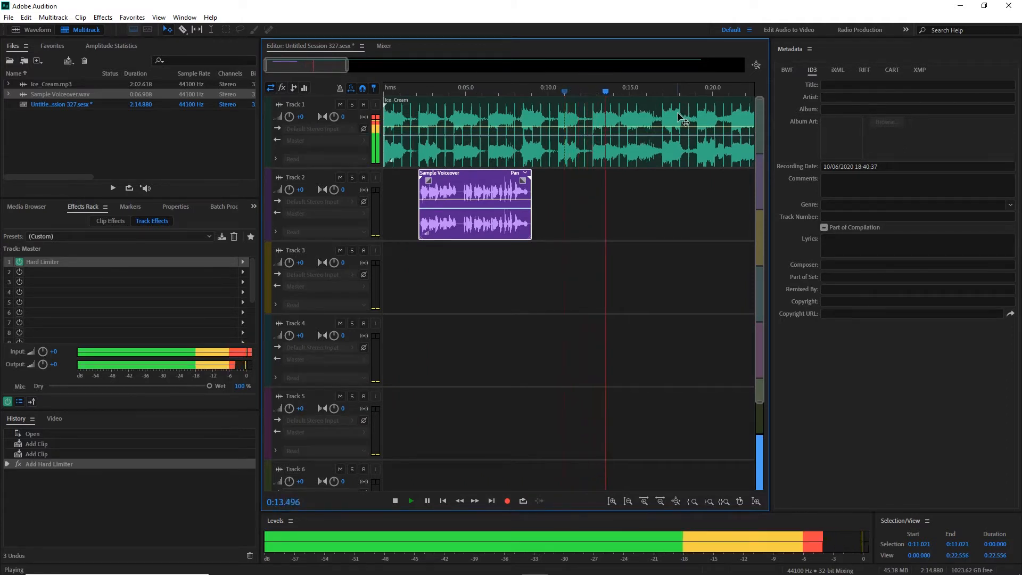
{"action": "key", "text": "equal"}
{"action": "key", "text": "equal"}
{"action": "key", "text": "equal"}
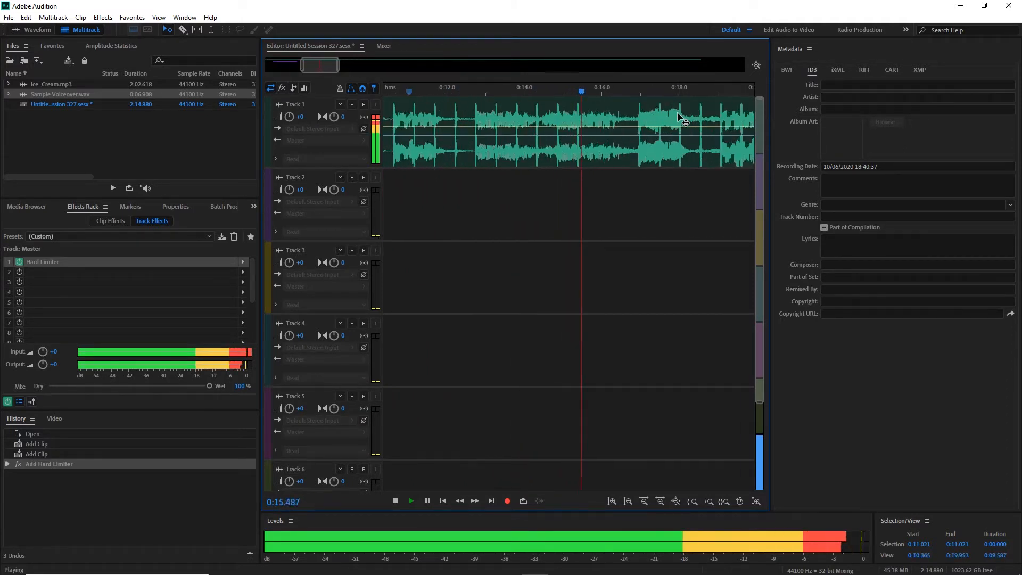
{"action": "key", "text": "space"}
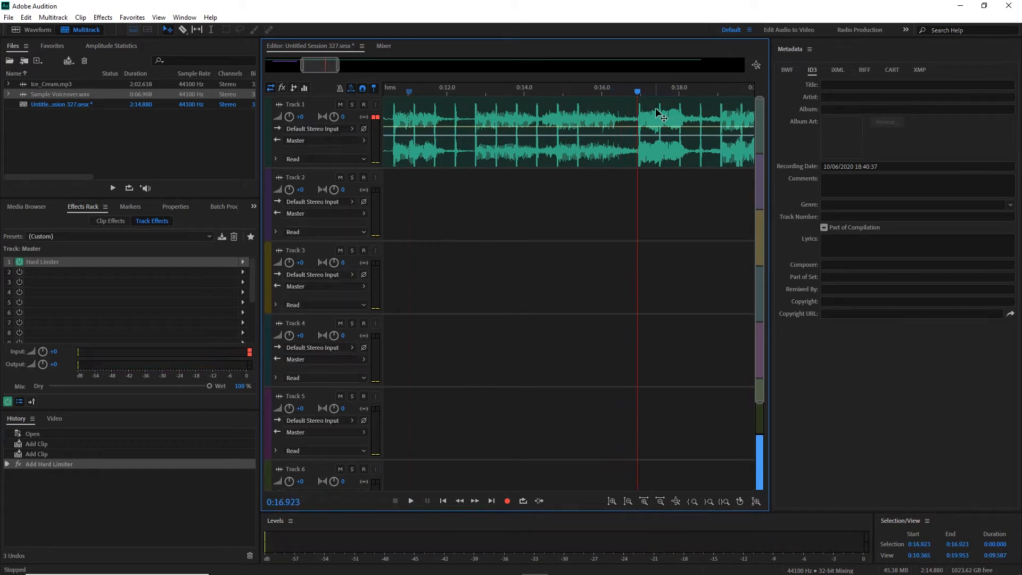
{"action": "left_click", "coordinate": [656, 108]}
{"action": "key", "text": "ctrl+k"}
{"action": "left_click", "coordinate": [655, 107]}
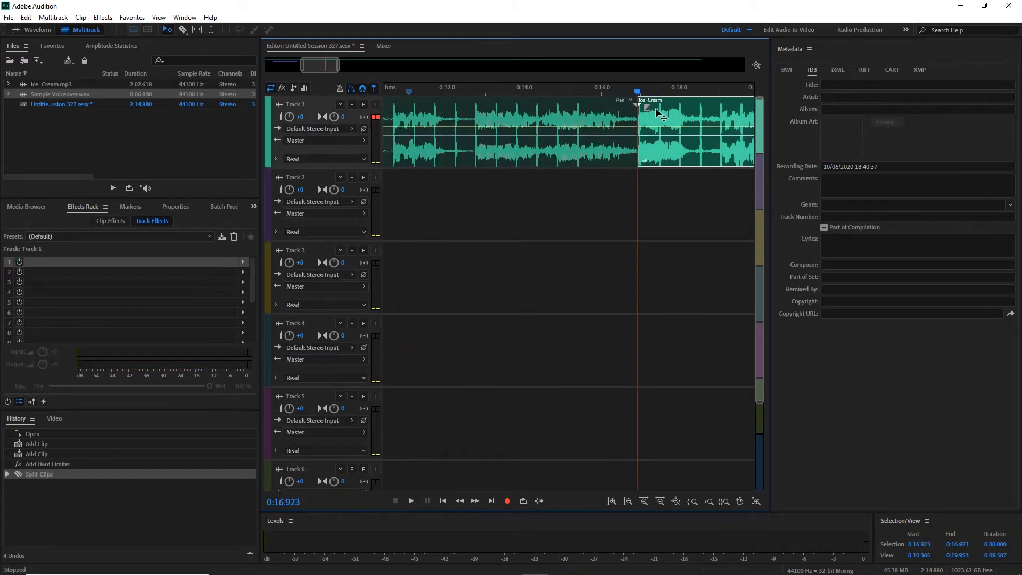
{"action": "key", "text": "Delete"}
- Show Track 1's volume envelope and add keyframes at the voiceover's start, dropping the music to about -10.7 dB
{"action": "key", "text": "Home"}
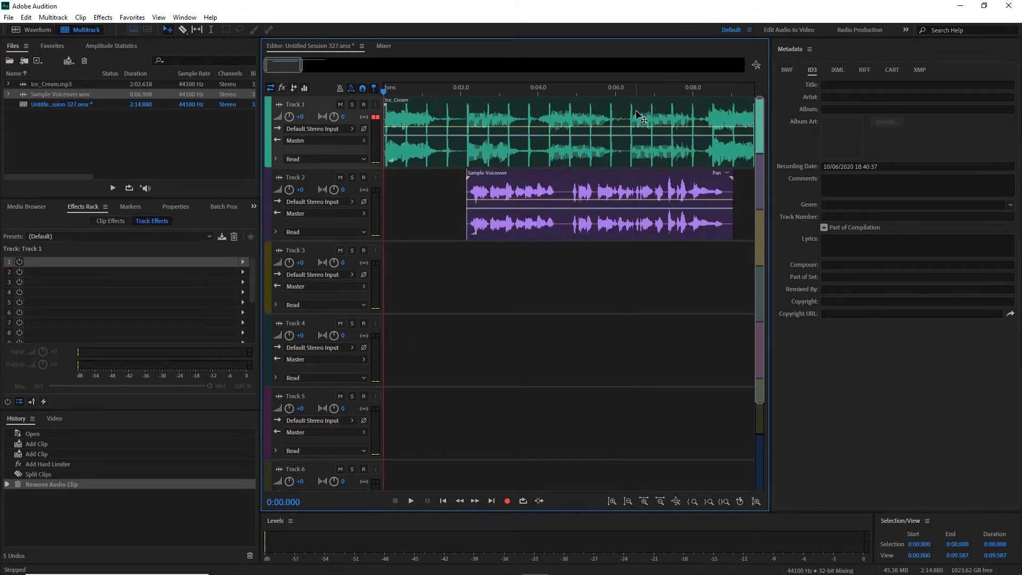
{"action": "scroll", "coordinate": [638, 117], "scroll_direction": "down", "scroll_amount": 5}
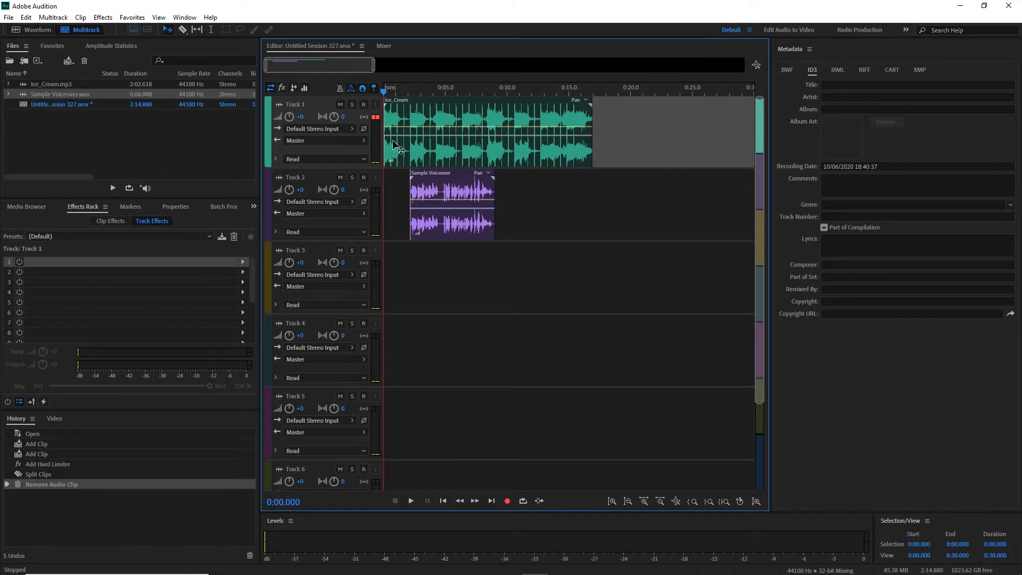
{"action": "left_click", "coordinate": [276, 159]}
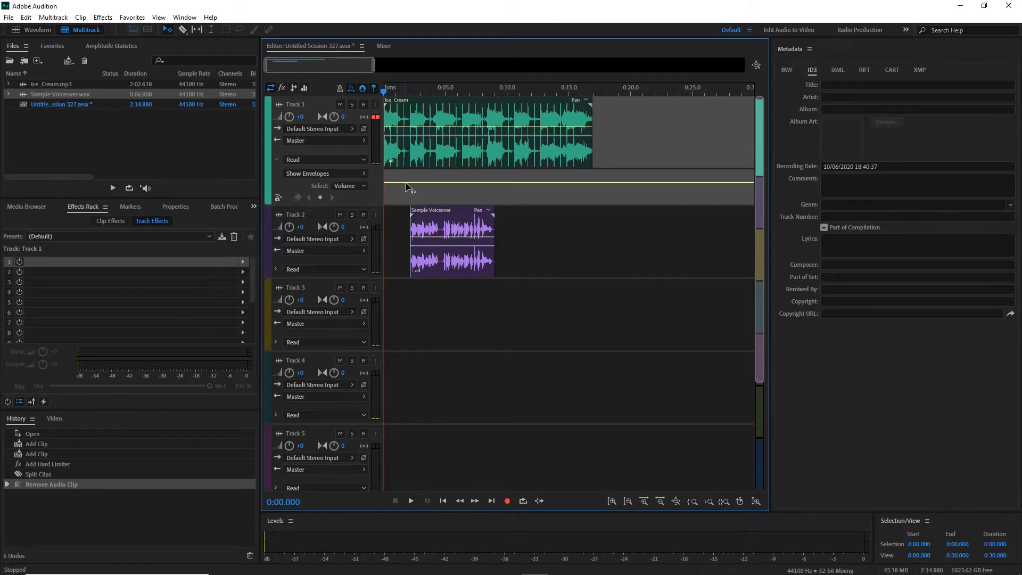
{"action": "scroll", "coordinate": [411, 181], "scroll_direction": "up", "scroll_amount": 5}
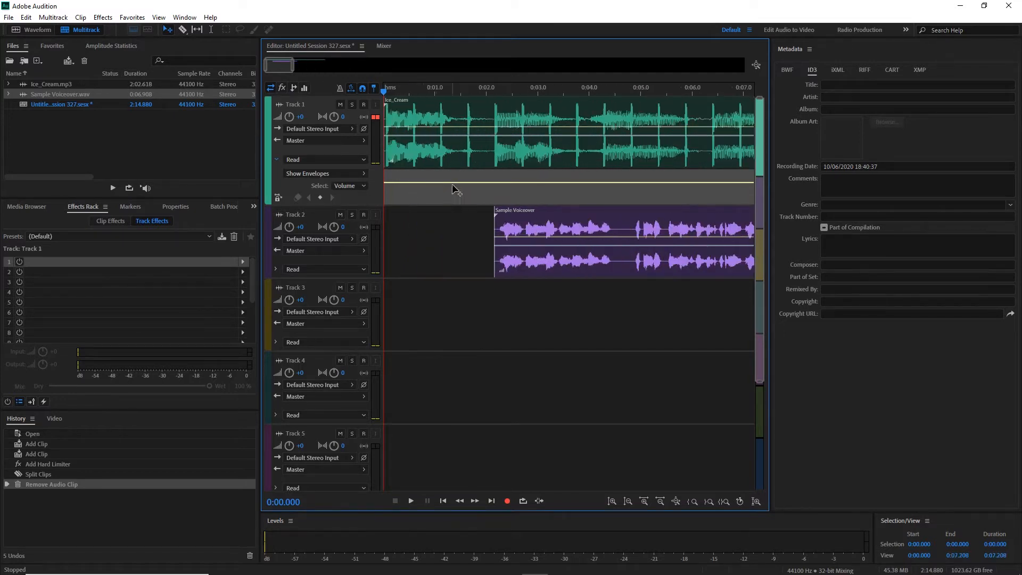
{"action": "left_click", "coordinate": [580, 182]}
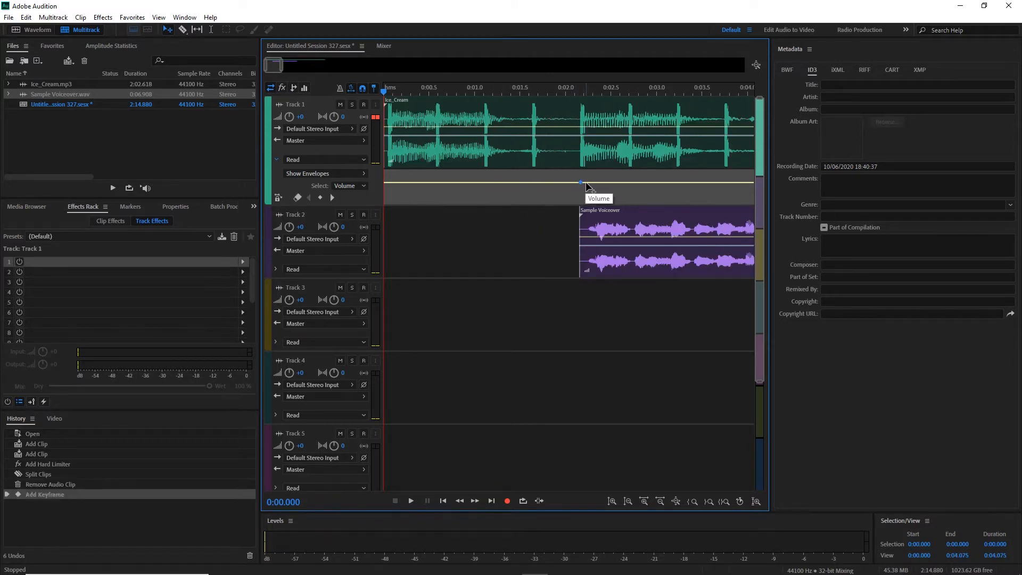
{"action": "left_click_drag", "start_coordinate": [585, 183], "coordinate": [585, 190]}
- Add volume keyframes on Track 1 near the voiceover's end to raise the music back to its original level
{"action": "scroll", "coordinate": [591, 167], "scroll_direction": "down", "scroll_amount": 2}
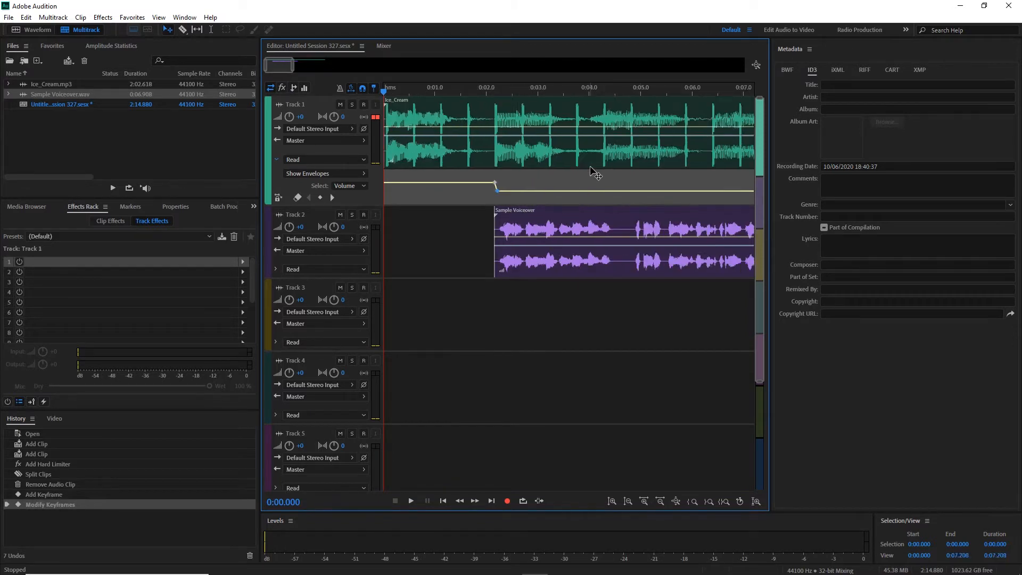
{"action": "scroll", "coordinate": [589, 166], "scroll_direction": "down", "scroll_amount": 2}
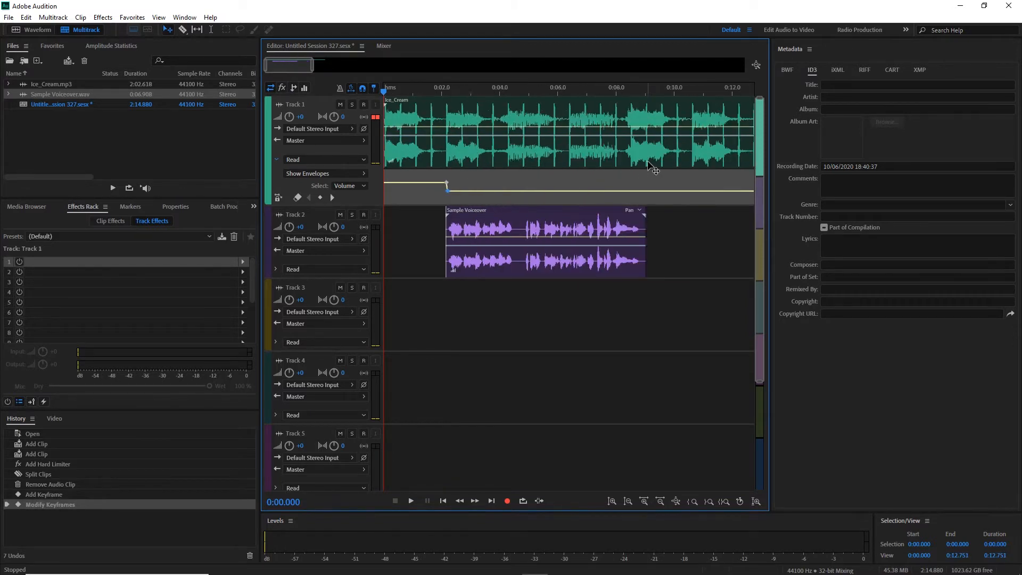
{"action": "left_click", "coordinate": [637, 191]}
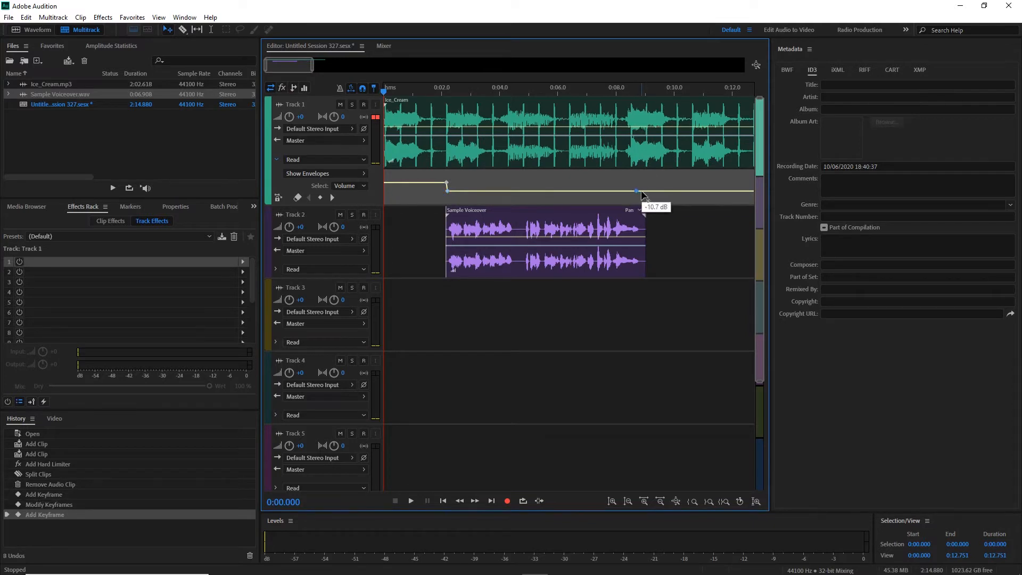
{"action": "left_click_drag", "start_coordinate": [639, 186], "coordinate": [640, 182]}
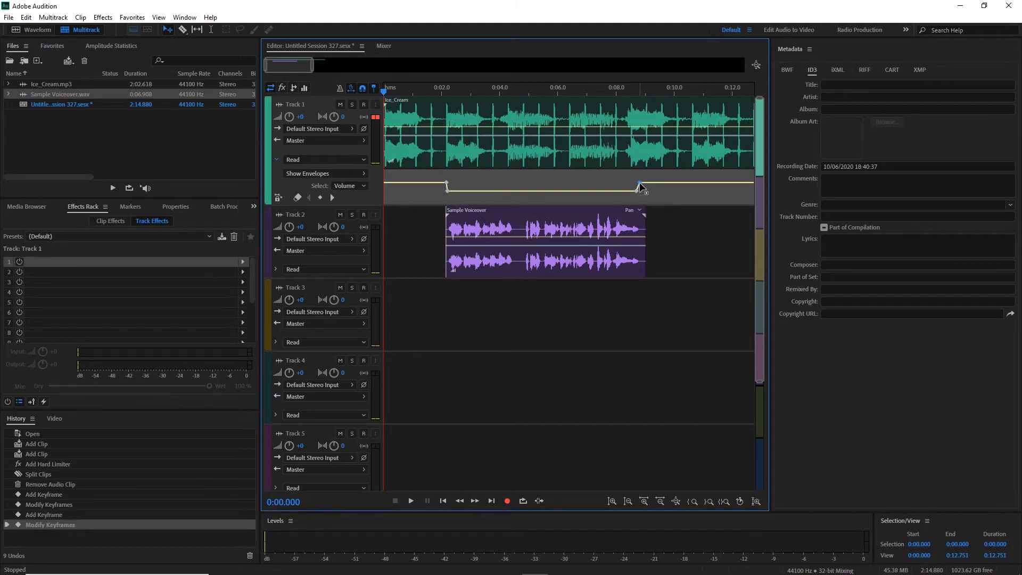
- Play the mix from about 1.7 s through the end of the voiceover to check the music ducking
{"action": "left_click", "coordinate": [434, 92]}
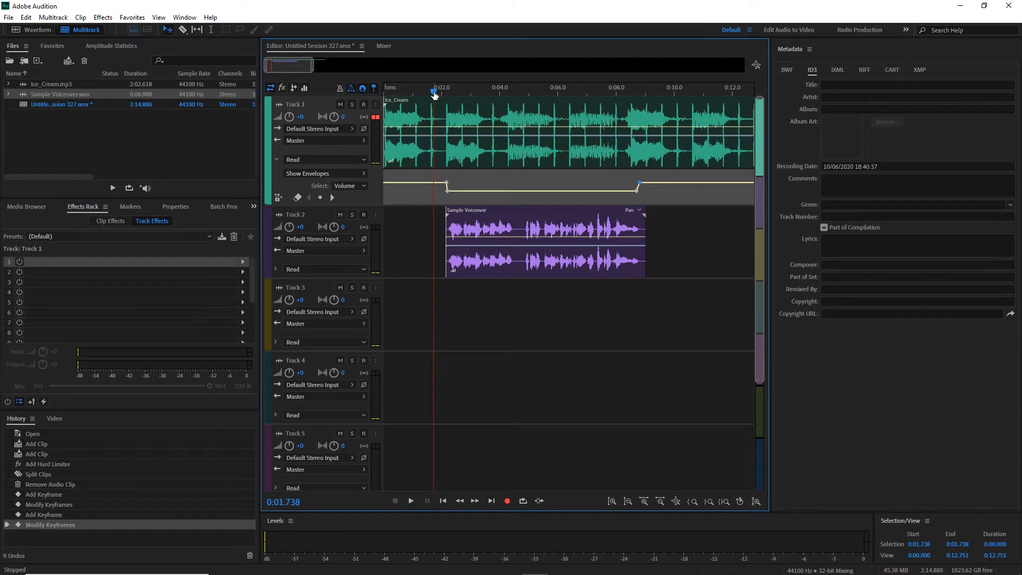
{"action": "key", "text": "space"}
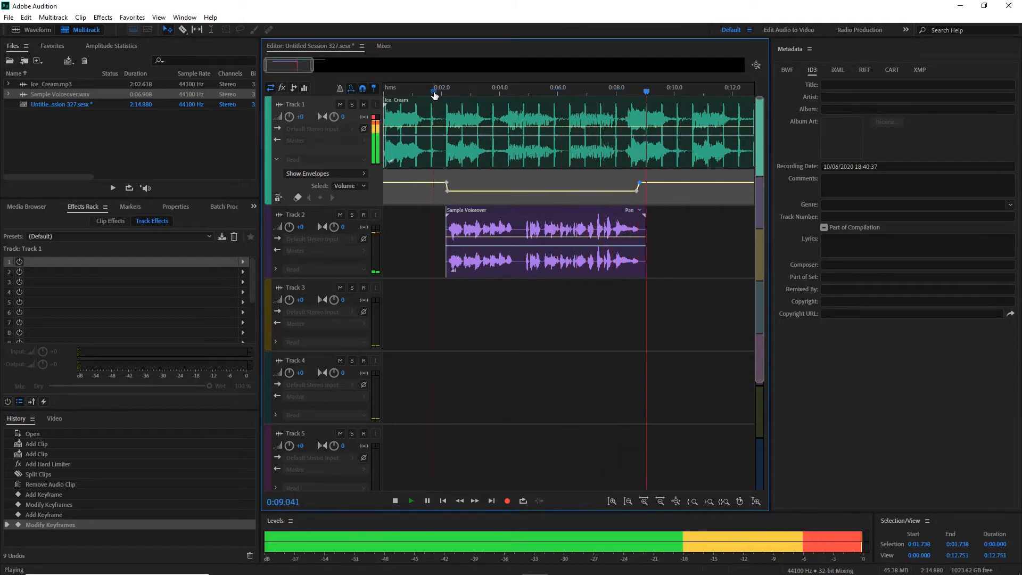
{"action": "key", "text": "space"}
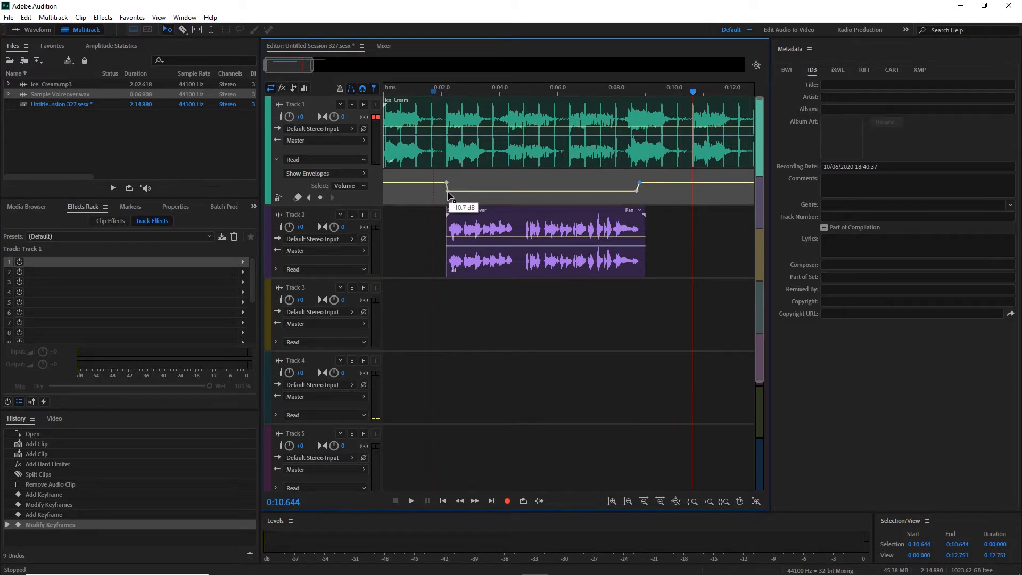
- Lower both ducked volume keyframes on Track 1 further to an even level and play the result from about 1.6 s
{"action": "left_click_drag", "start_coordinate": [447, 192], "coordinate": [451, 198]}
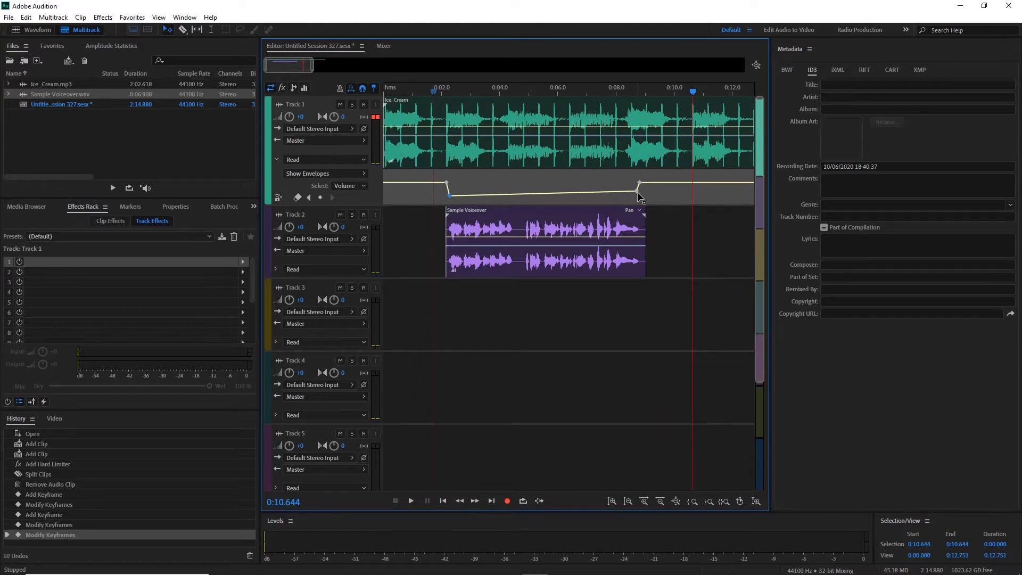
{"action": "left_click_drag", "start_coordinate": [635, 191], "coordinate": [637, 197]}
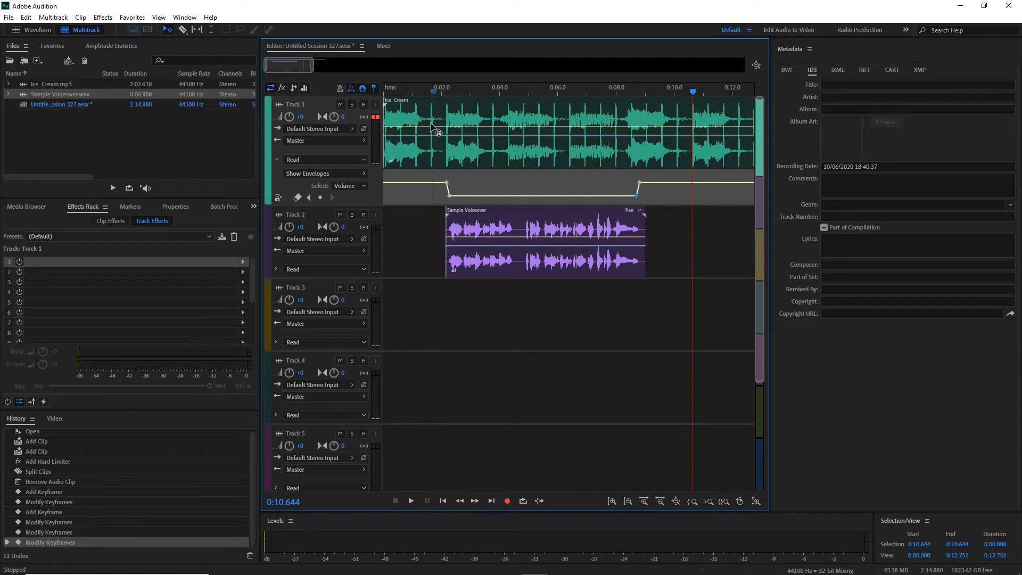
{"action": "left_click", "coordinate": [429, 92]}
{"action": "key", "text": "space"}
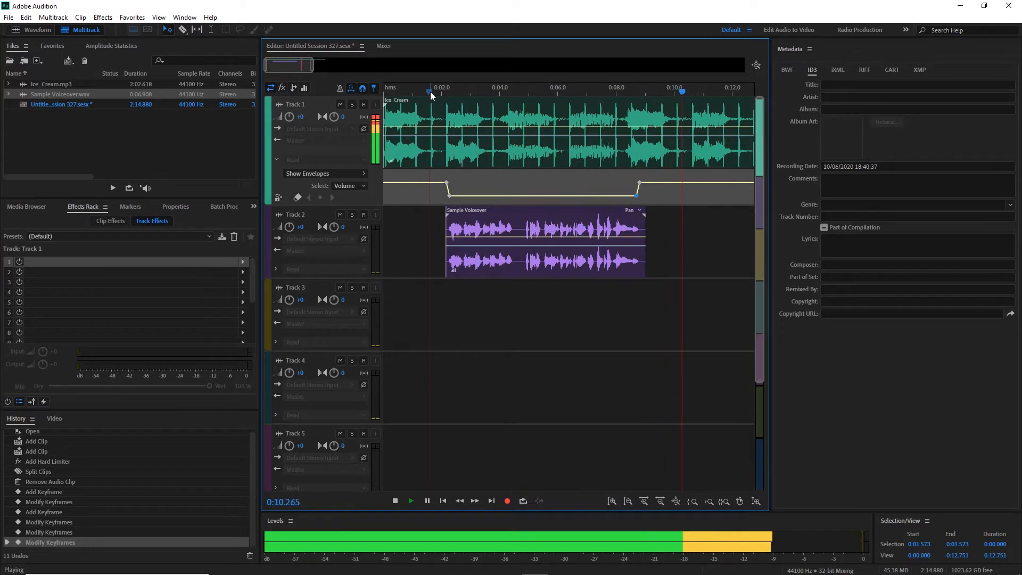
{"action": "key", "text": "space"}
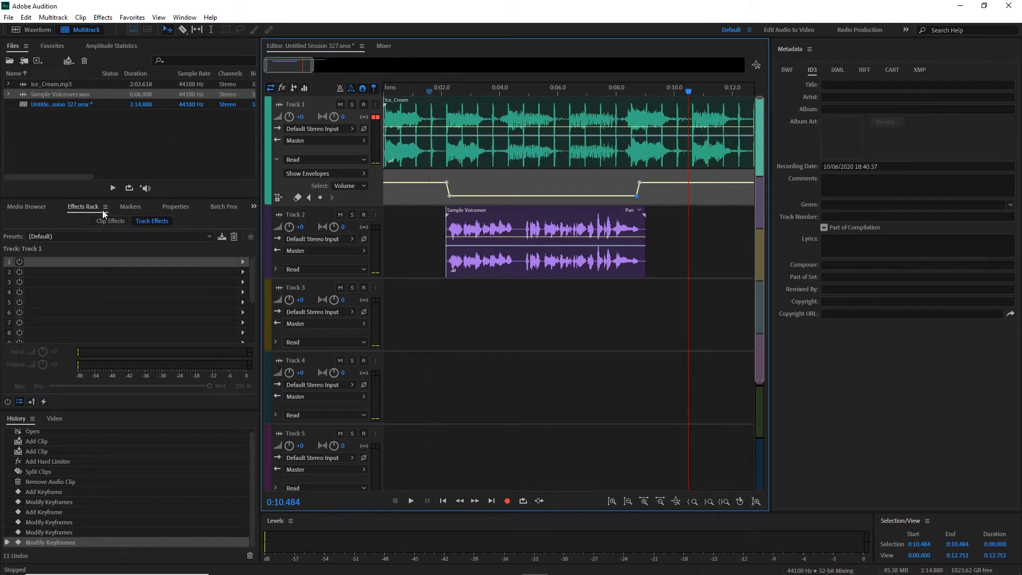
- Preview 01 Unknown Artist - Track 1 from the FX Toolkit 2 folder, add it at Track 3's start and set the playhead to about 5.6 s
{"action": "left_click", "coordinate": [29, 208]}
{"action": "scroll", "coordinate": [153, 307], "scroll_direction": "down", "scroll_amount": 8}
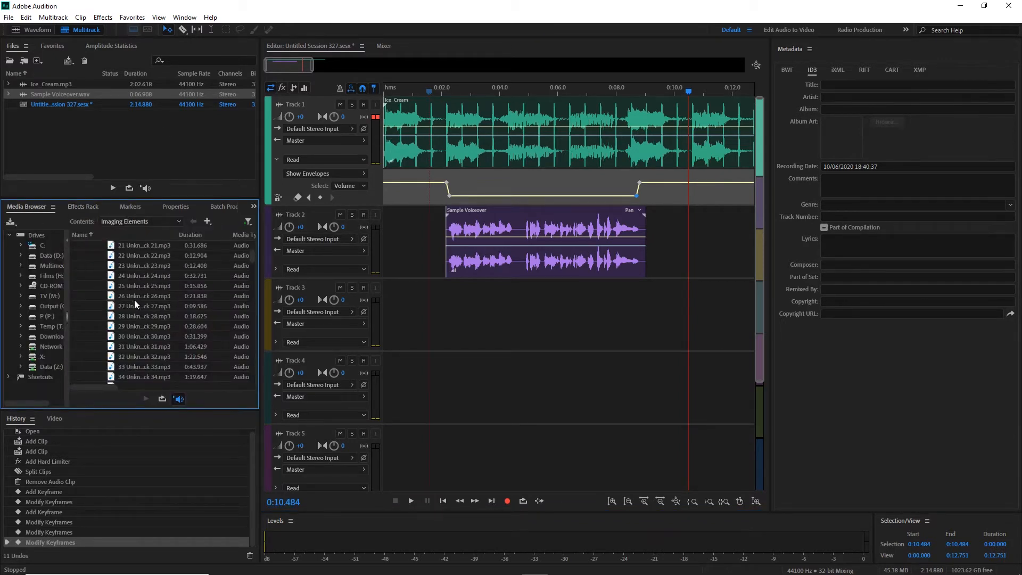
{"action": "scroll", "coordinate": [136, 302], "scroll_direction": "up", "scroll_amount": 8}
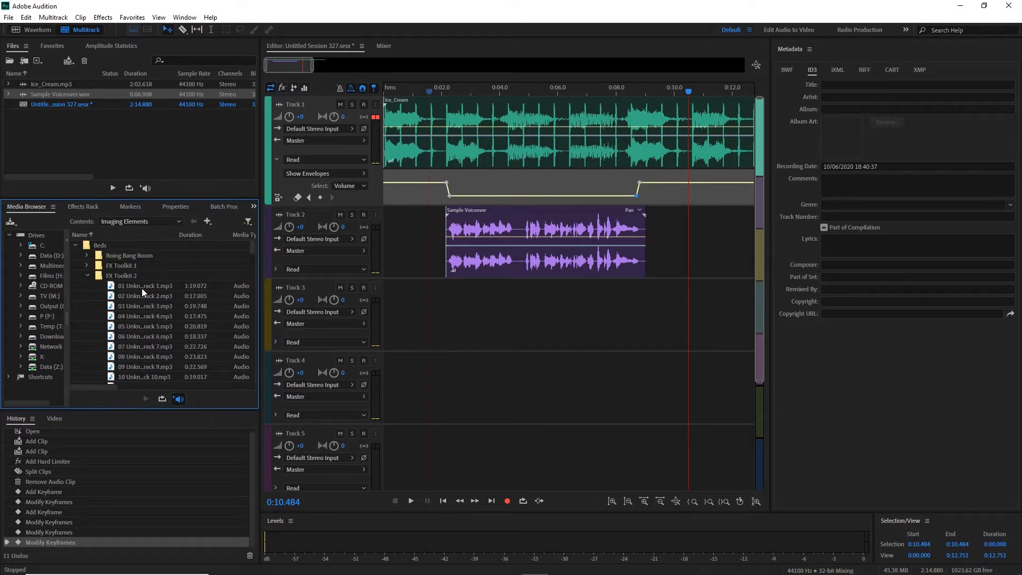
{"action": "left_click", "coordinate": [141, 286]}
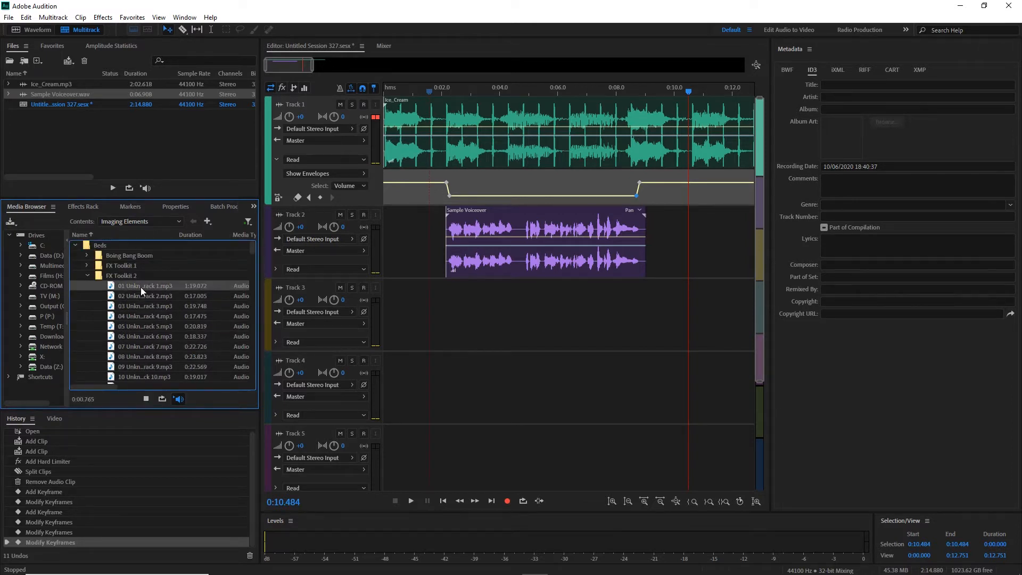
{"action": "left_click_drag", "start_coordinate": [141, 286], "coordinate": [368, 309]}
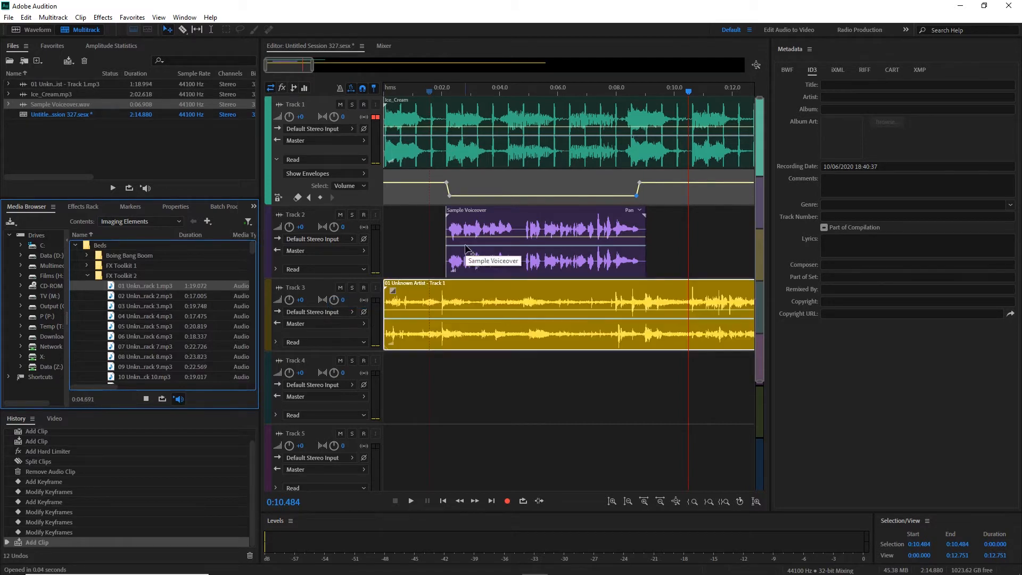
{"action": "left_click", "coordinate": [547, 90]}
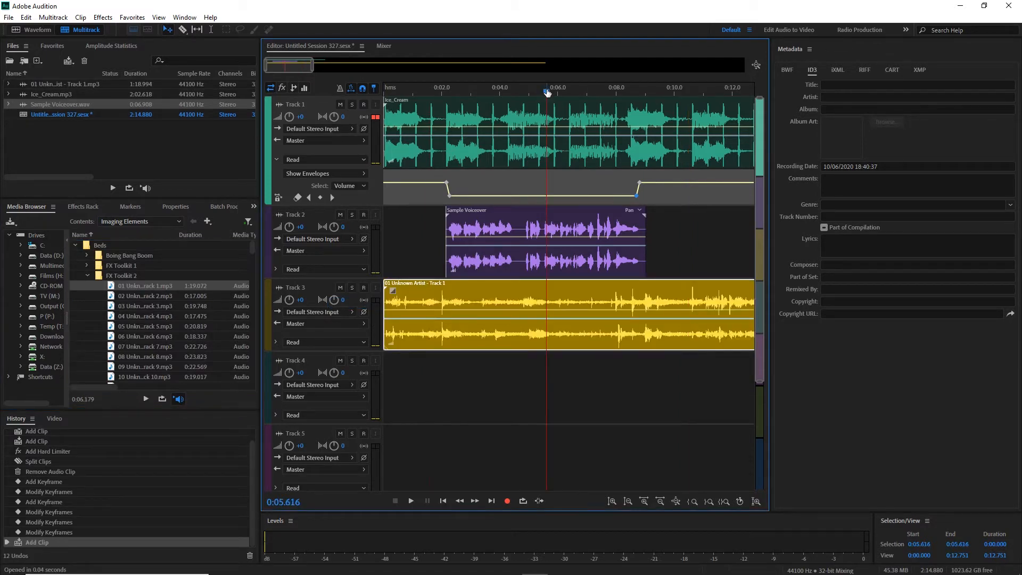
- Solo Track 3 and play its 01 Unknown Artist - Track 1 clip from near the start
{"action": "key", "text": "space"}
{"action": "left_click", "coordinate": [351, 287]}
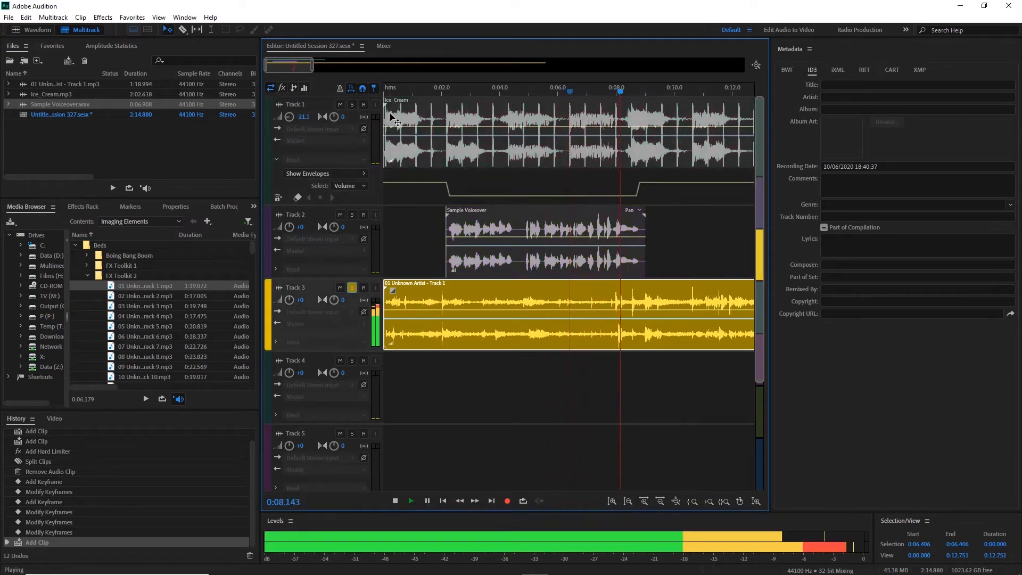
{"action": "left_click", "coordinate": [395, 87]}
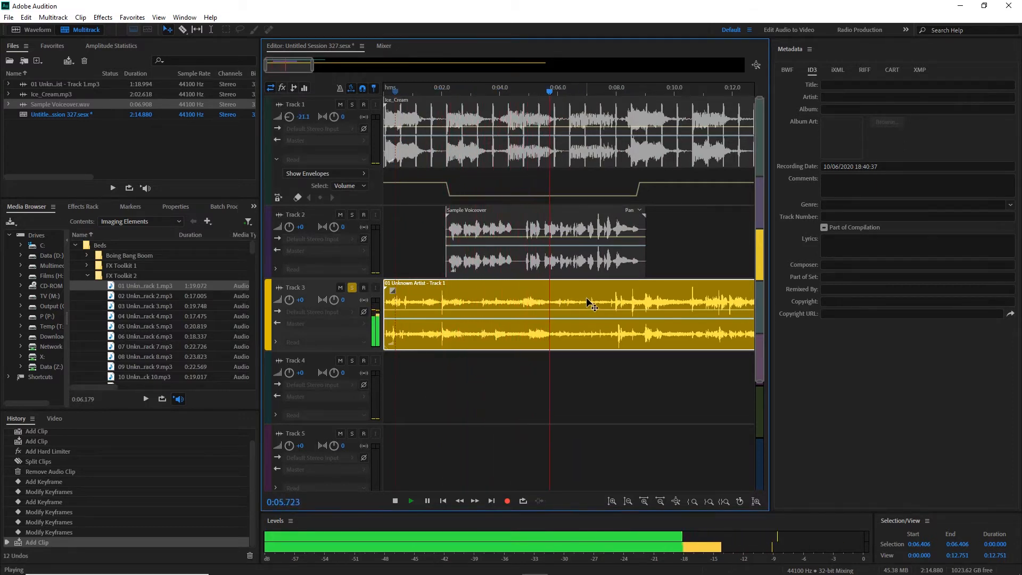
- Stop playback at about 5.9 s and move the Ice_Cream and Sample Voiceover clips together so the music starts there
{"action": "key", "text": "space"}
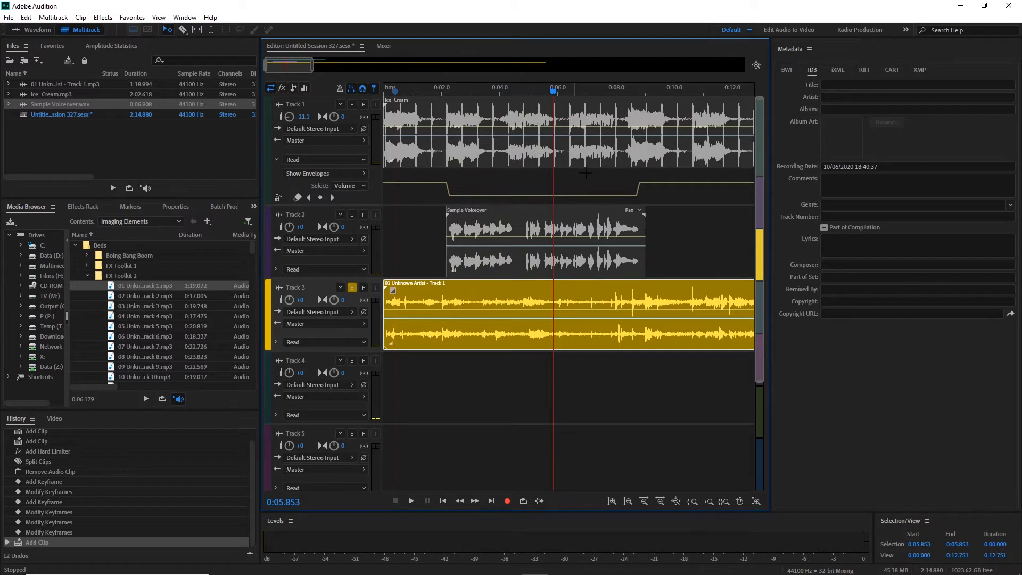
{"action": "left_click", "coordinate": [692, 235]}
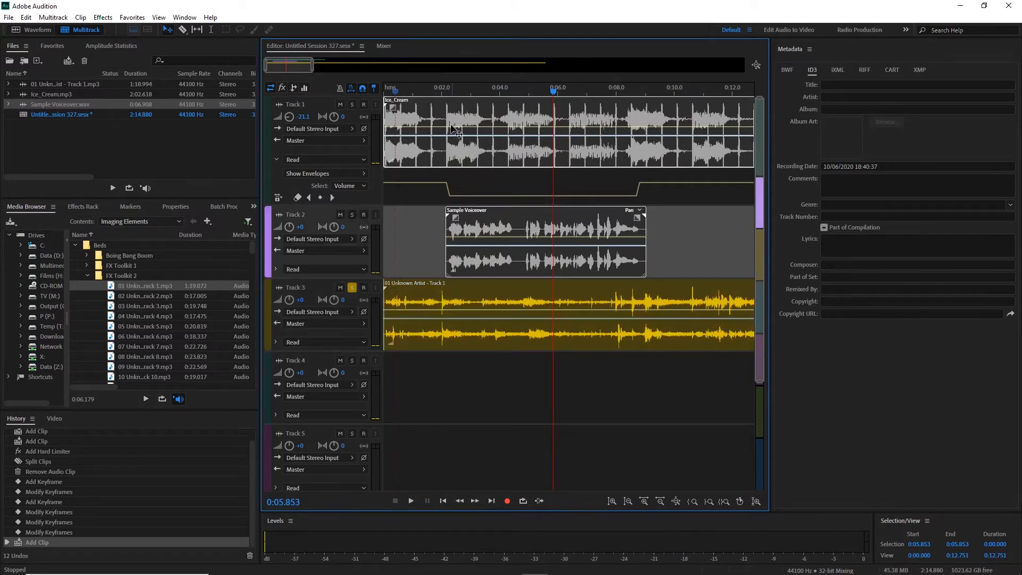
{"action": "left_click_drag", "start_coordinate": [425, 113], "coordinate": [594, 130]}
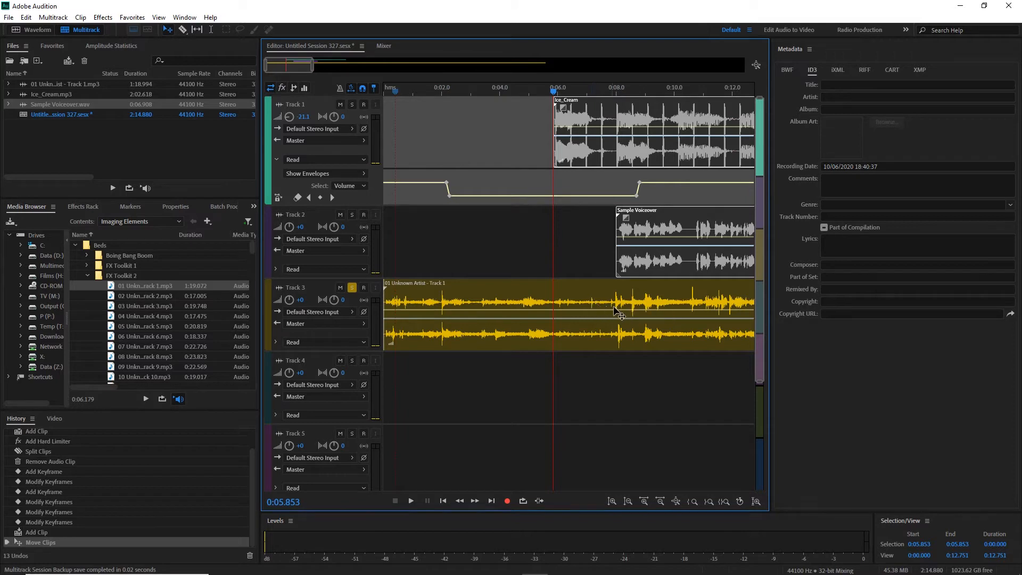
- Trim the Track 3 clip to end at about 7.5 s and fade out its last 1.5 s or so
{"action": "key", "text": "space"}
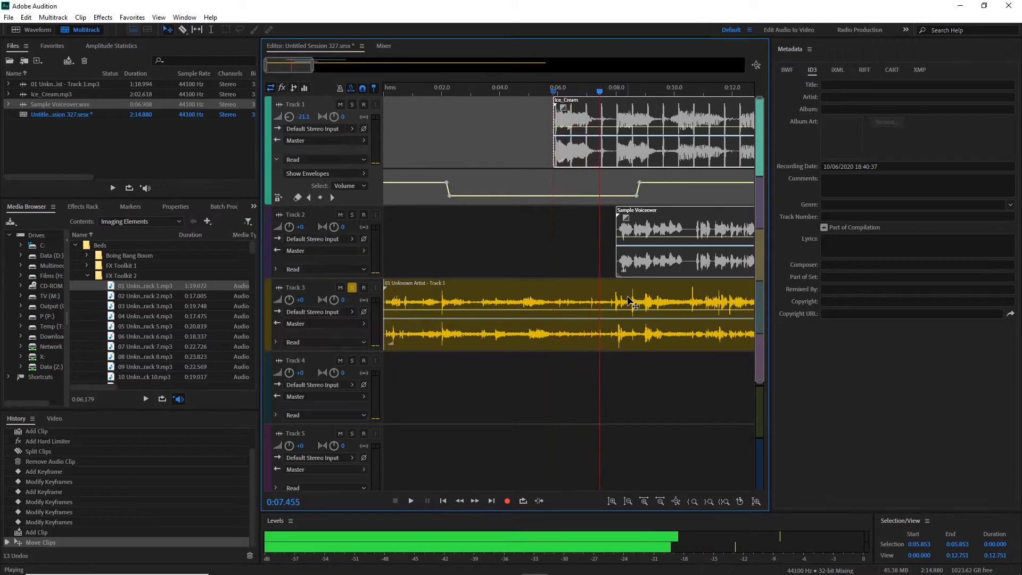
{"action": "left_click", "coordinate": [630, 301]}
{"action": "key", "text": "ctrl+k"}
{"action": "left_click", "coordinate": [628, 302]}
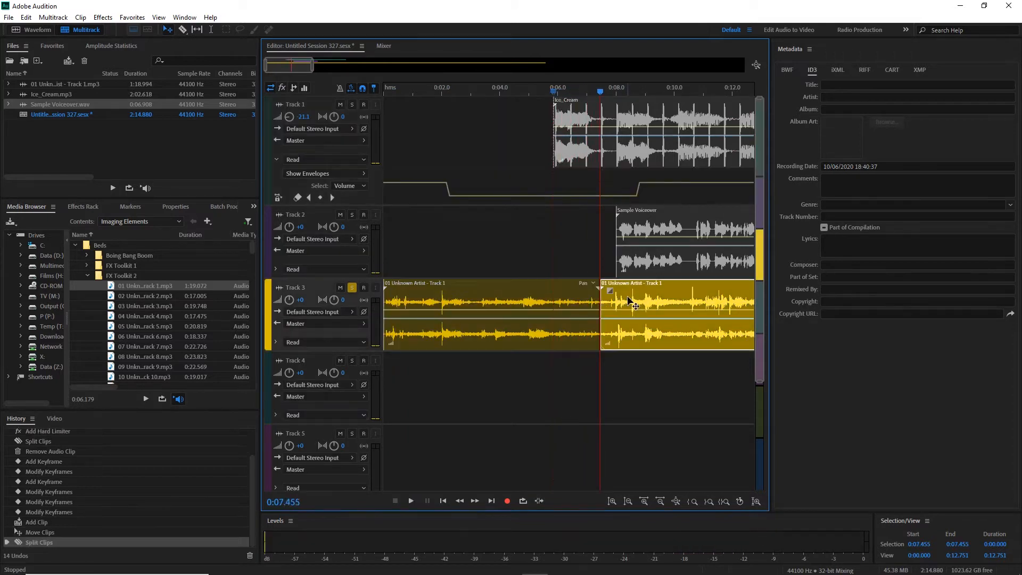
{"action": "key", "text": "Delete"}
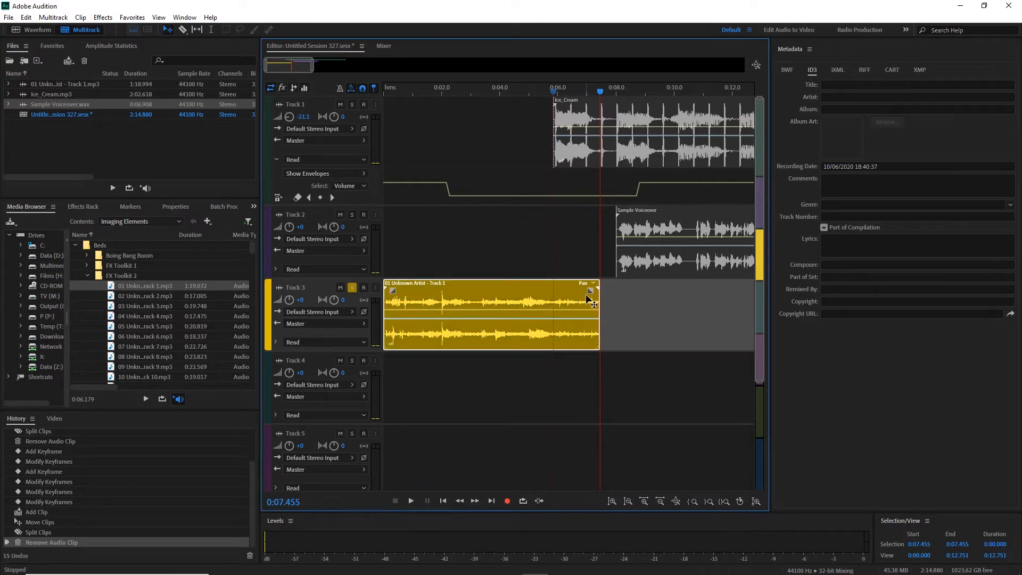
{"action": "left_click_drag", "start_coordinate": [594, 289], "coordinate": [549, 310]}
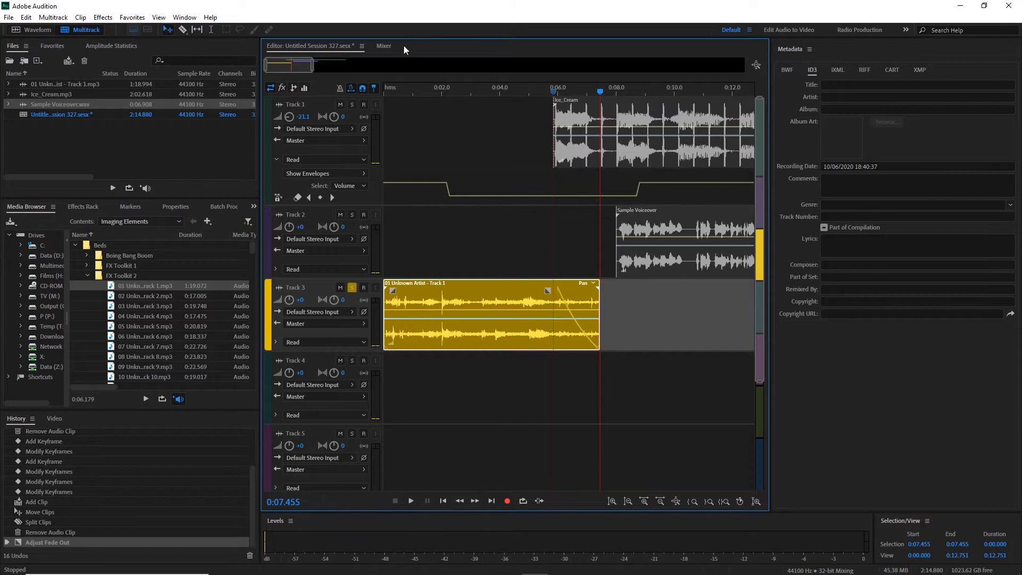
- Turn off solo on Track 3 and play the full mix from the session start to about 16 s
{"action": "left_click", "coordinate": [388, 91]}
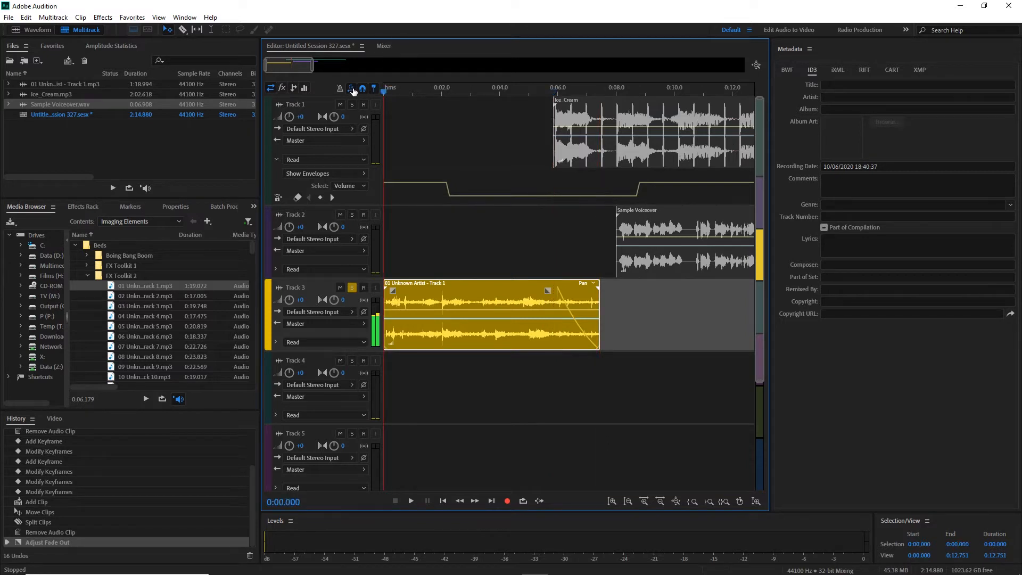
{"action": "left_click", "coordinate": [353, 287]}
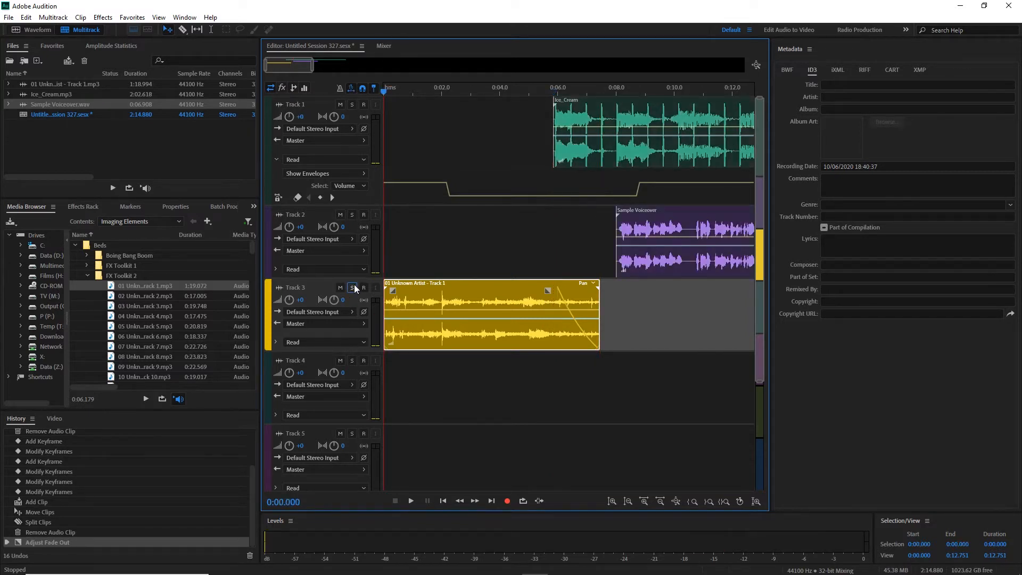
{"action": "key", "text": "space"}
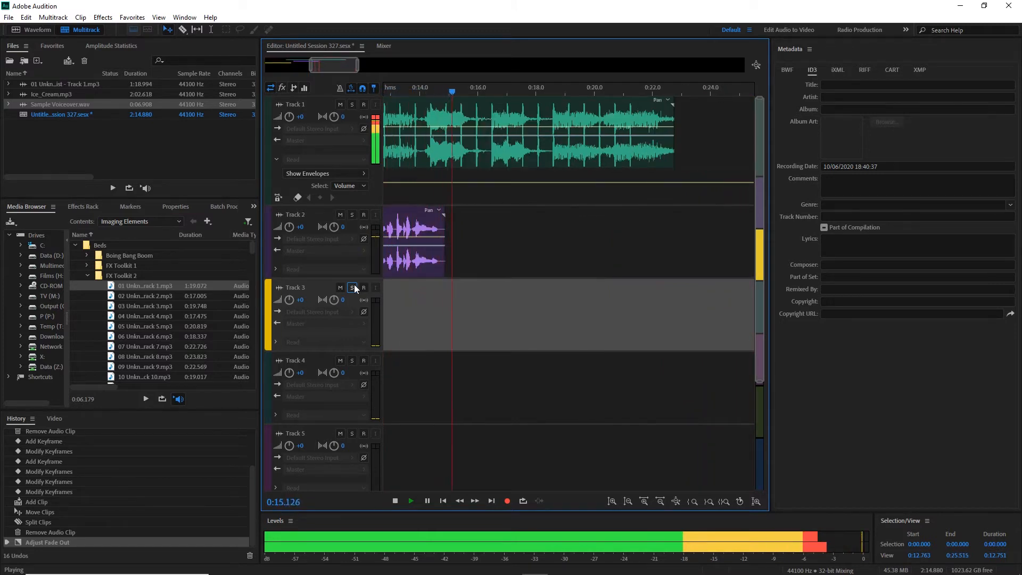
{"action": "key", "text": "space"}
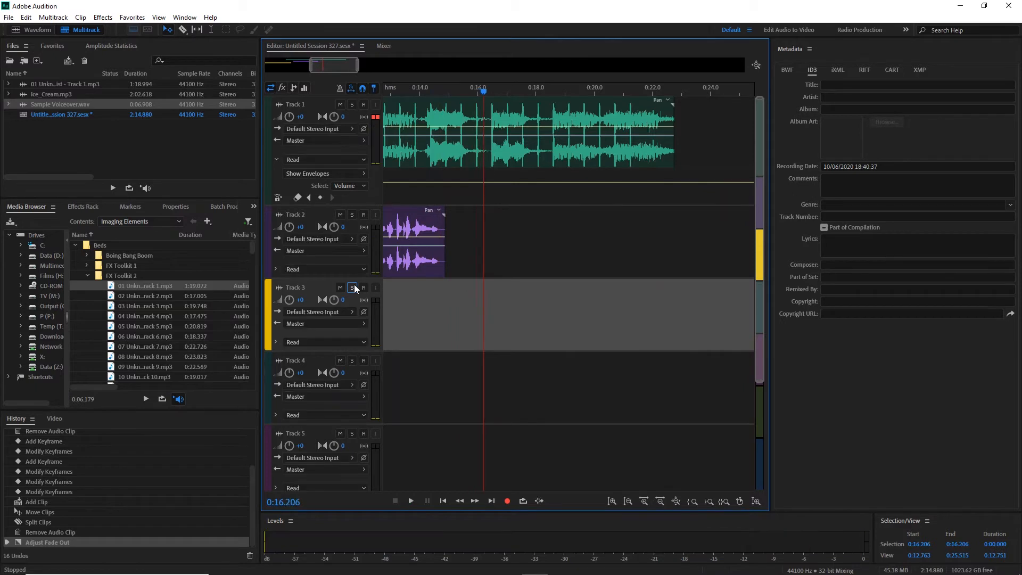
- Copy the Ice_Cream and Sample Voiceover clips together along their tracks so the copied music starts at about 0:30
{"action": "scroll", "coordinate": [570, 170], "scroll_direction": "down", "scroll_amount": 3}
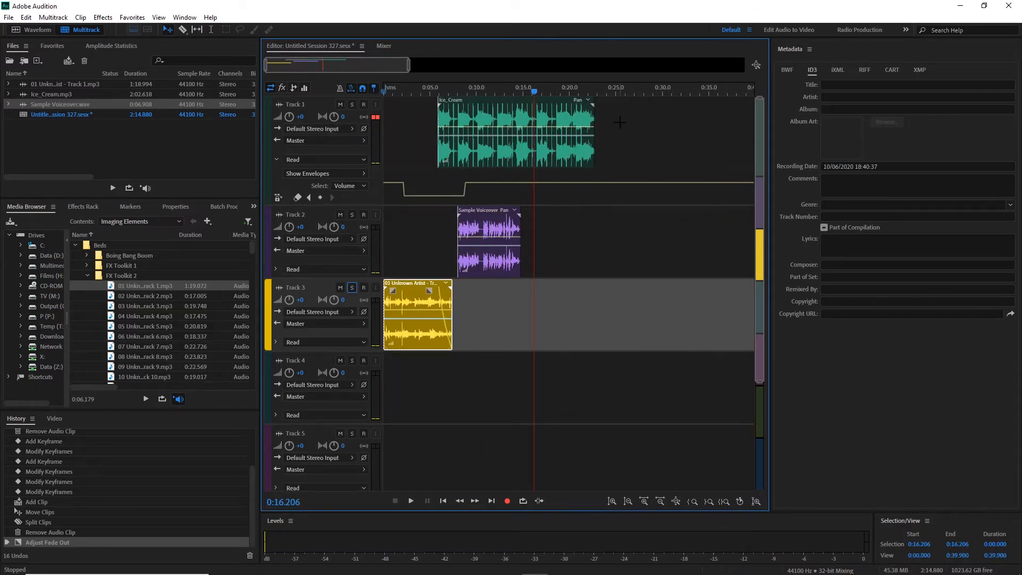
{"action": "left_click_drag", "start_coordinate": [620, 123], "coordinate": [468, 201]}
{"action": "left_click_drag", "start_coordinate": [472, 111], "coordinate": [707, 120]}
{"action": "key", "text": "ctrl+z"}
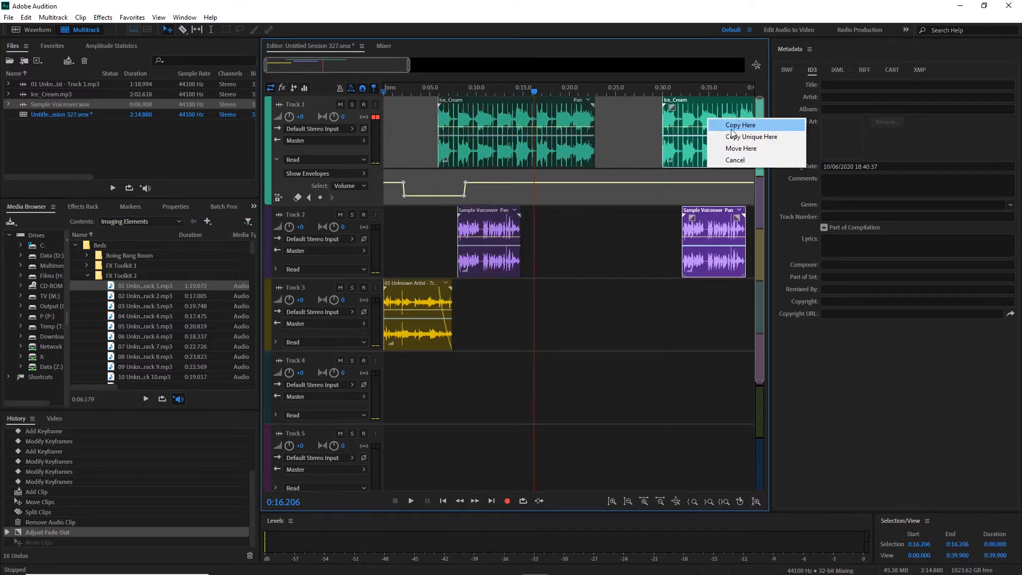
{"action": "left_click", "coordinate": [734, 125]}
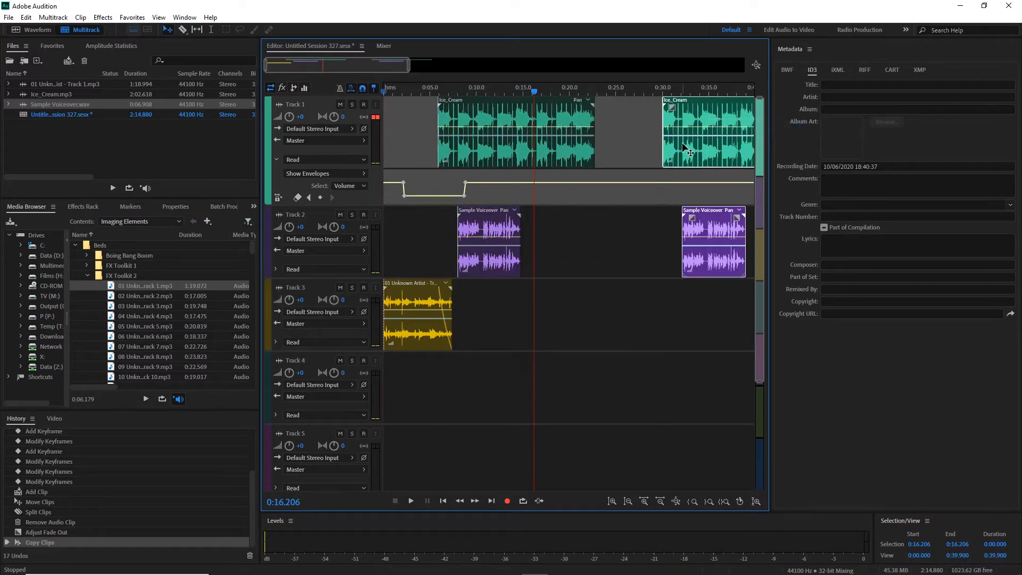
- Lower the copied Ice_Cream clip's own volume envelope at about 32.2 s, where the copied voiceover starts
{"action": "left_click", "coordinate": [668, 92]}
{"action": "scroll", "coordinate": [668, 91], "scroll_direction": "up", "scroll_amount": 4}
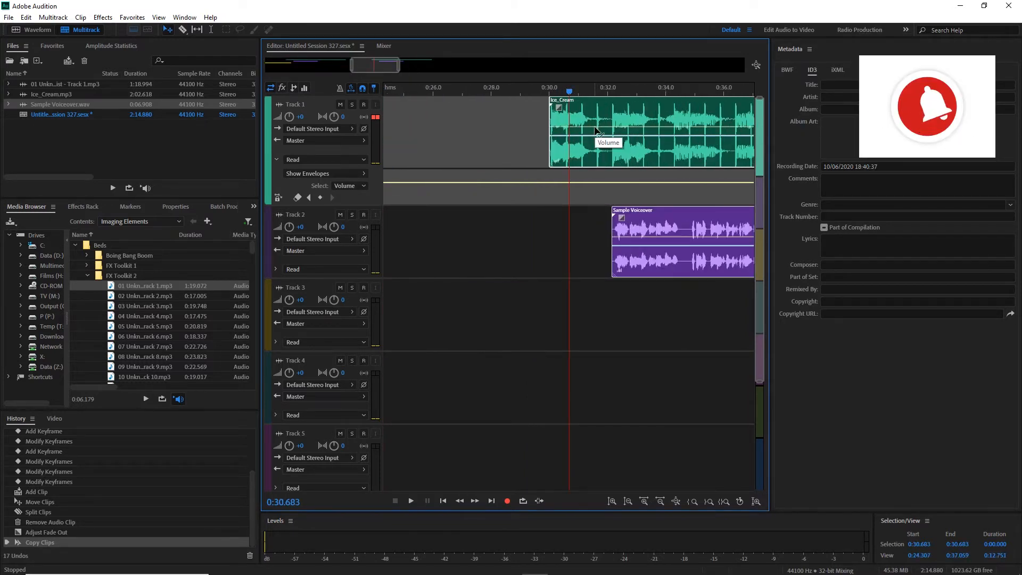
{"action": "key", "text": "space"}
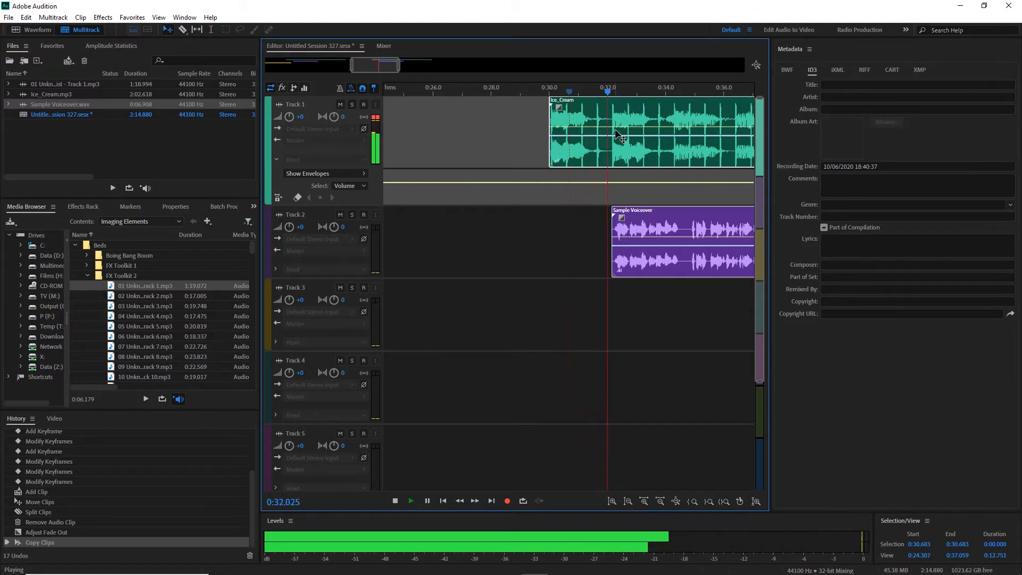
{"action": "key", "text": "space"}
{"action": "left_click_drag", "start_coordinate": [613, 128], "coordinate": [617, 152]}
- Play to about 38.7 s and add clip volume keyframes there that raise the copied Ice_Cream music back to +0.0 dB
{"action": "key", "text": "space"}
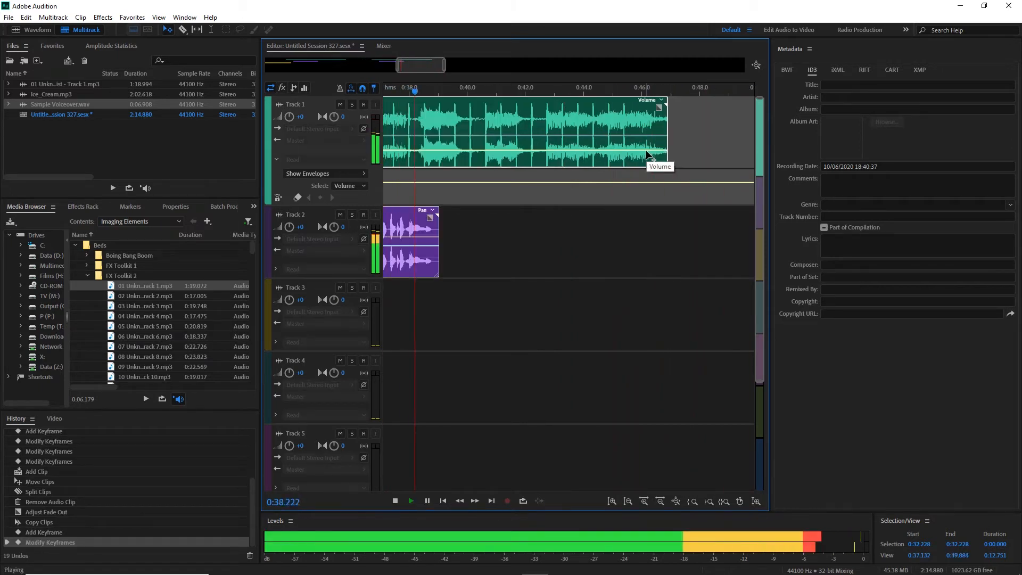
{"action": "key", "text": "space"}
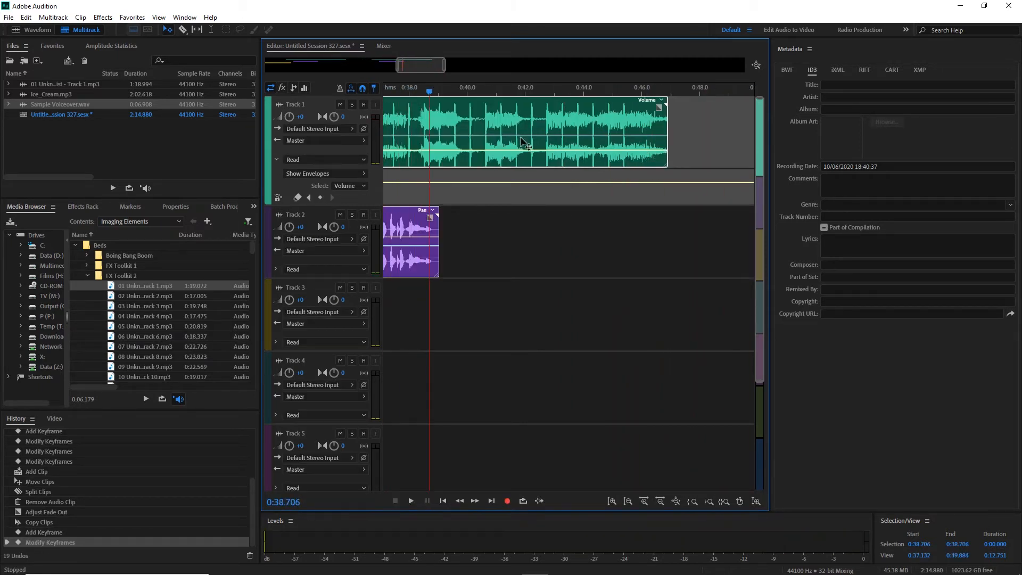
{"action": "left_click", "coordinate": [430, 153]}
{"action": "left_click_drag", "start_coordinate": [431, 154], "coordinate": [434, 129]}
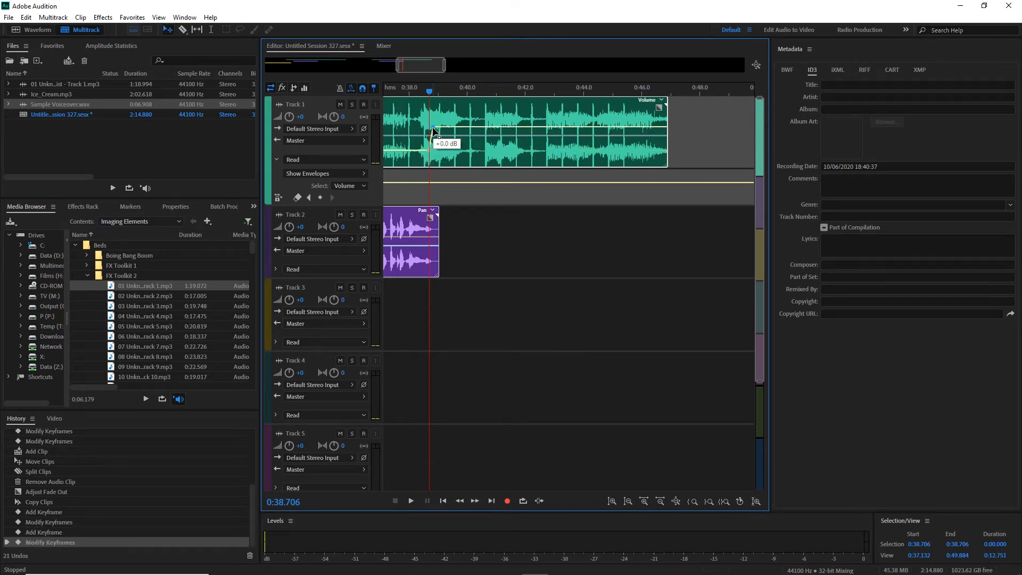
- Delete the effect clip from Track 3 and move the first Ice_Cream and Sample Voiceover clips back to the session start
{"action": "scroll", "coordinate": [434, 130], "scroll_direction": "down", "scroll_amount": 4}
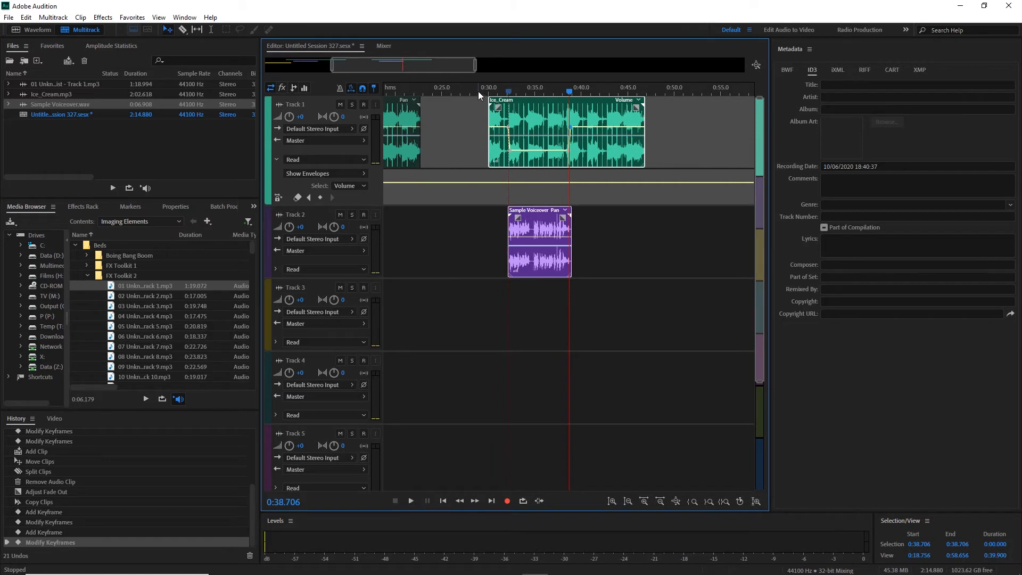
{"action": "scroll", "coordinate": [479, 96], "scroll_direction": "down", "scroll_amount": 5}
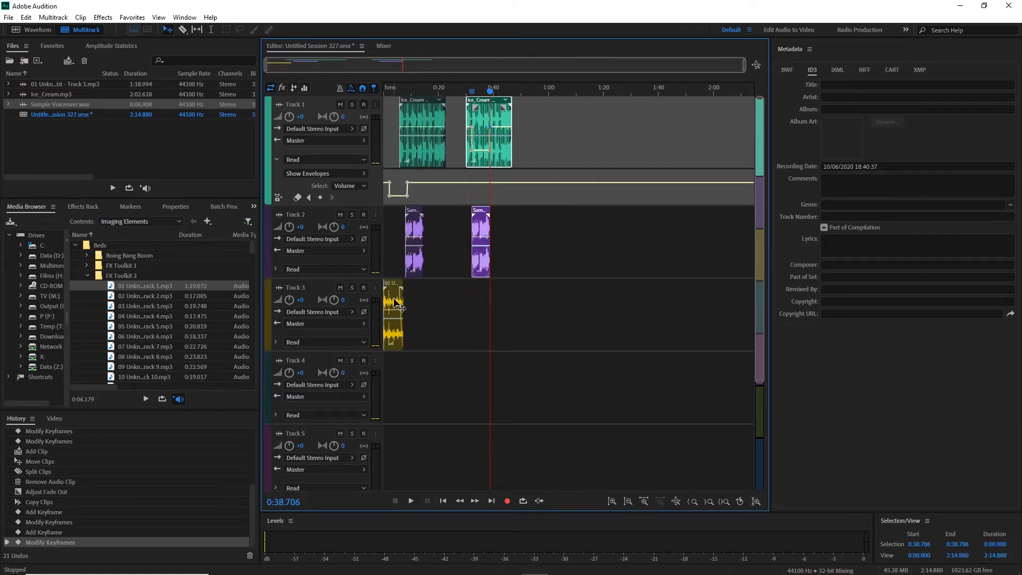
{"action": "left_click", "coordinate": [397, 304]}
{"action": "key", "text": "Delete"}
{"action": "left_click_drag", "start_coordinate": [450, 140], "coordinate": [405, 227]}
{"action": "left_click_drag", "start_coordinate": [415, 100], "coordinate": [400, 100]}
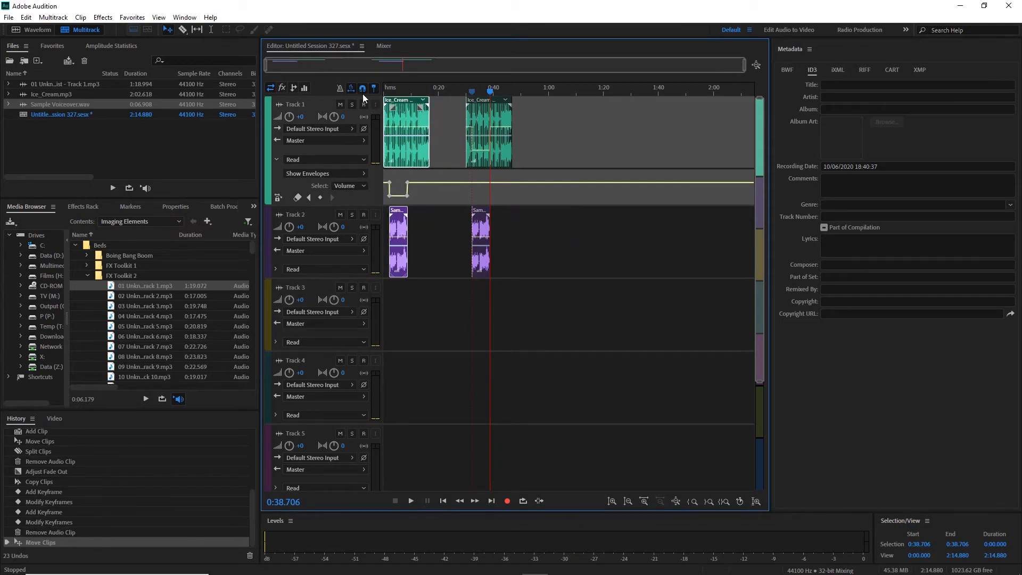
- Play the first music and voiceover pair from about 1.2 s to about 11.2 s to check the ducking
{"action": "left_click", "coordinate": [386, 91]}
{"action": "key", "text": "space"}
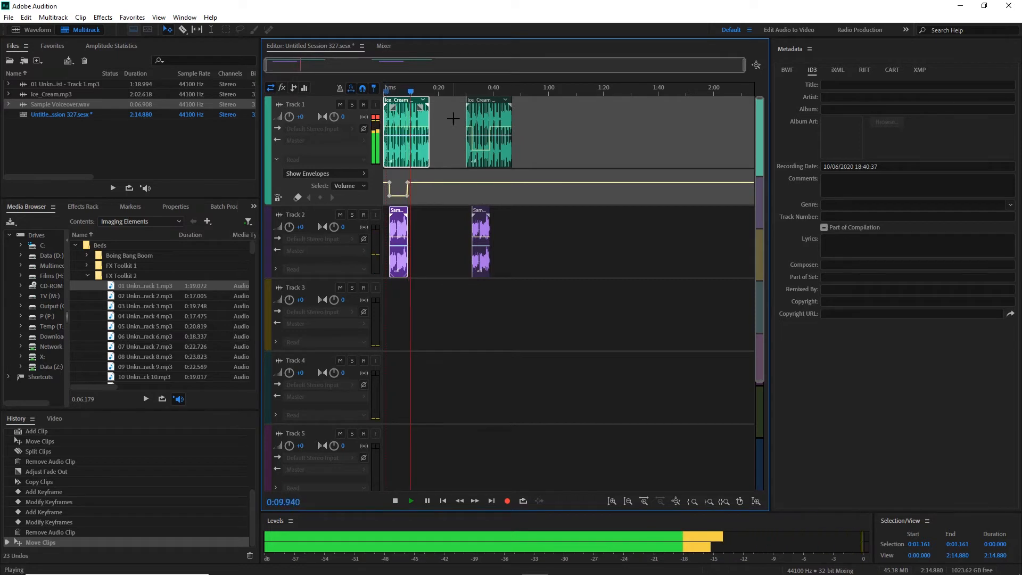
{"action": "key", "text": "space"}
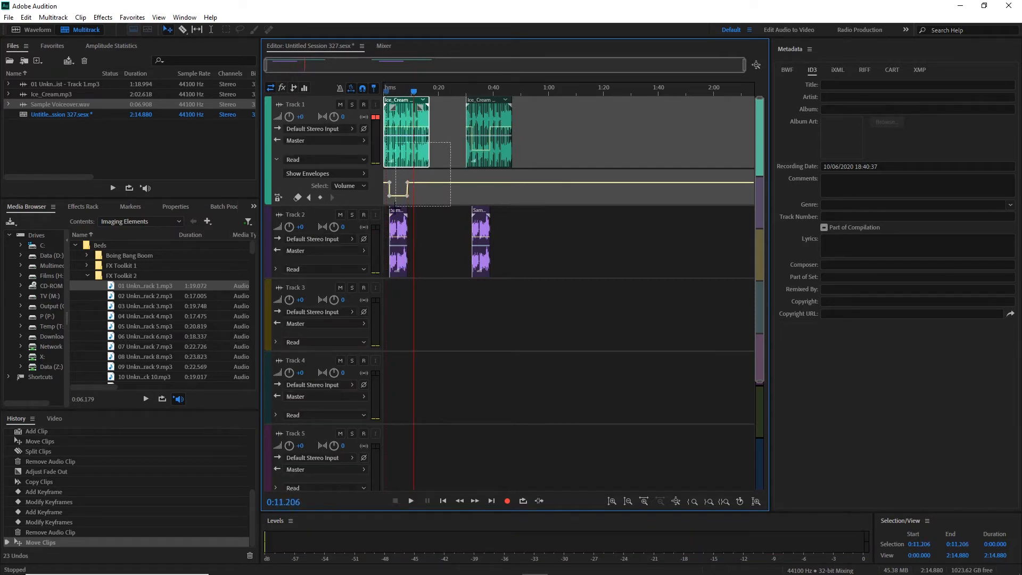
- Shift the first Ice_Cream and Sample Voiceover clips so the music starts at about 3 s, and play the result to about 12.5 s
{"action": "left_click_drag", "start_coordinate": [395, 214], "coordinate": [403, 214]}
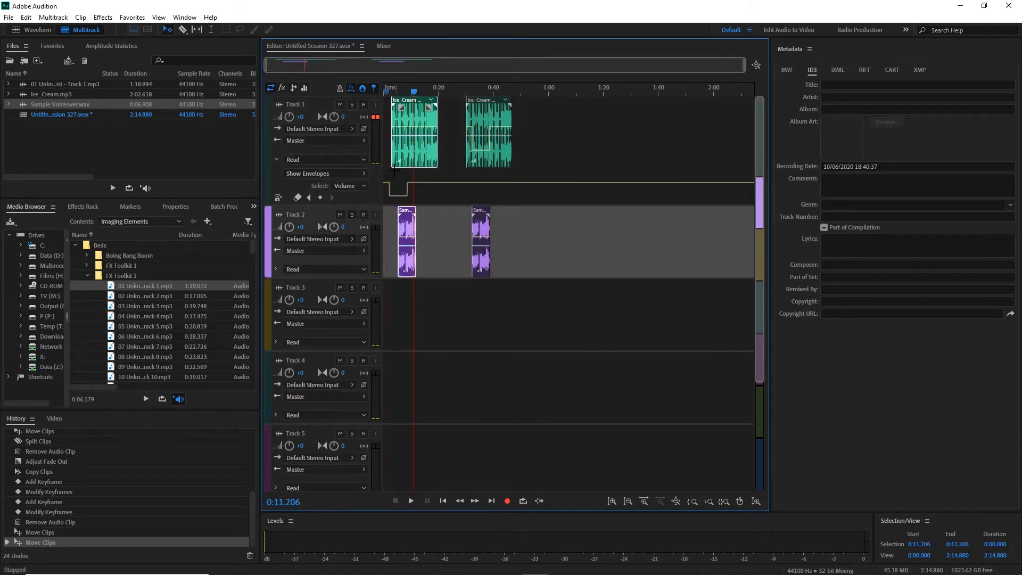
{"action": "left_click", "coordinate": [388, 92]}
{"action": "key", "text": "space"}
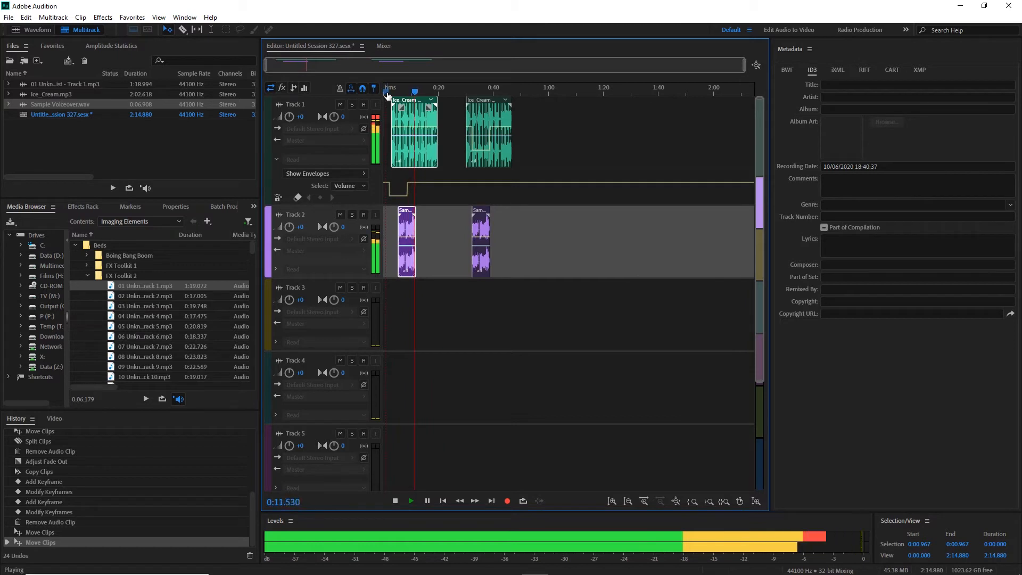
{"action": "key", "text": "space"}
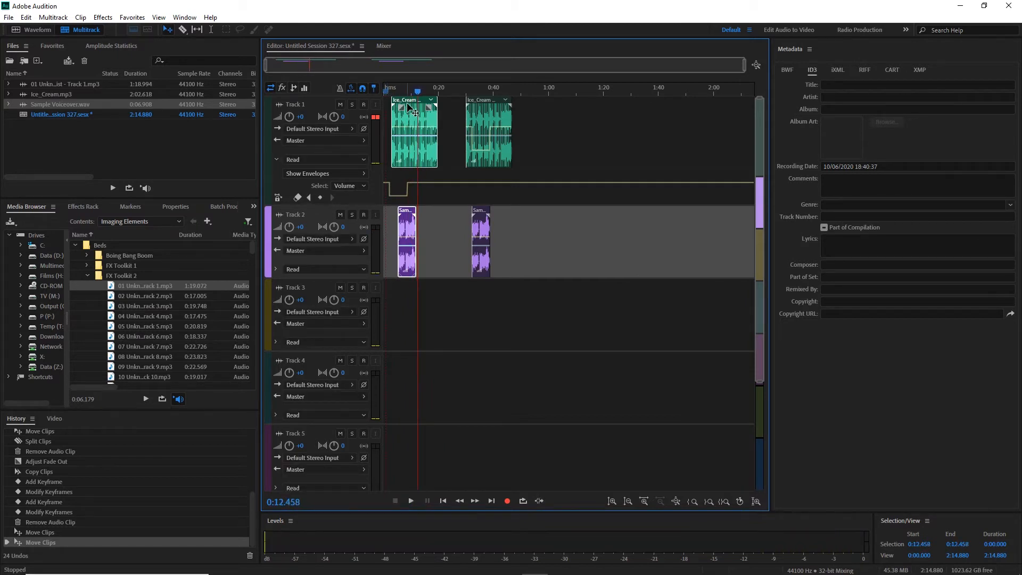
- Move the first Ice_Cream and Sample Voiceover clips down to Tracks 3 and 4 and play them from about 3.7 s
{"action": "left_click_drag", "start_coordinate": [408, 105], "coordinate": [394, 293]}
{"action": "left_click_drag", "start_coordinate": [392, 348], "coordinate": [393, 348]}
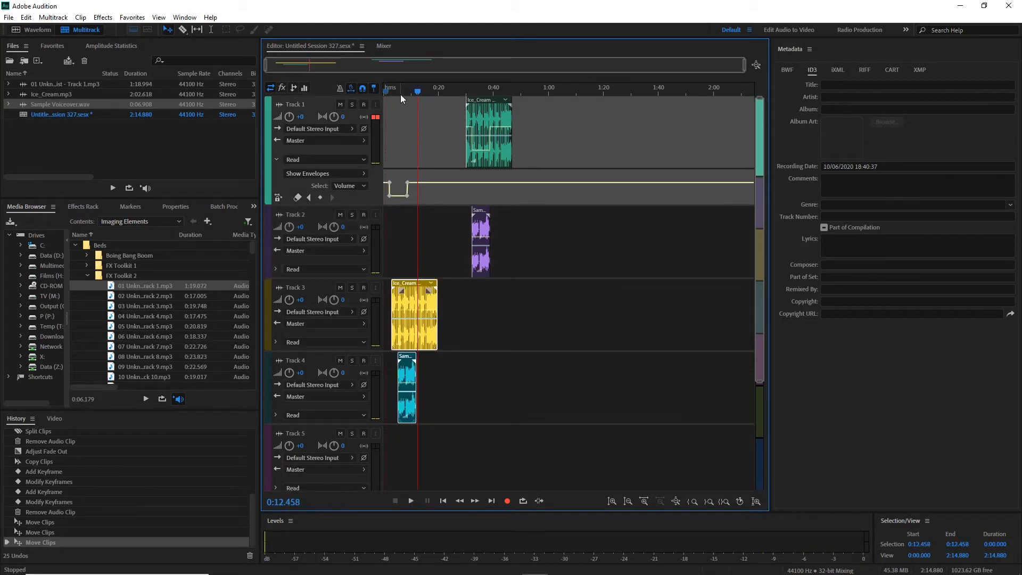
{"action": "left_click_drag", "start_coordinate": [397, 91], "coordinate": [370, 93]}
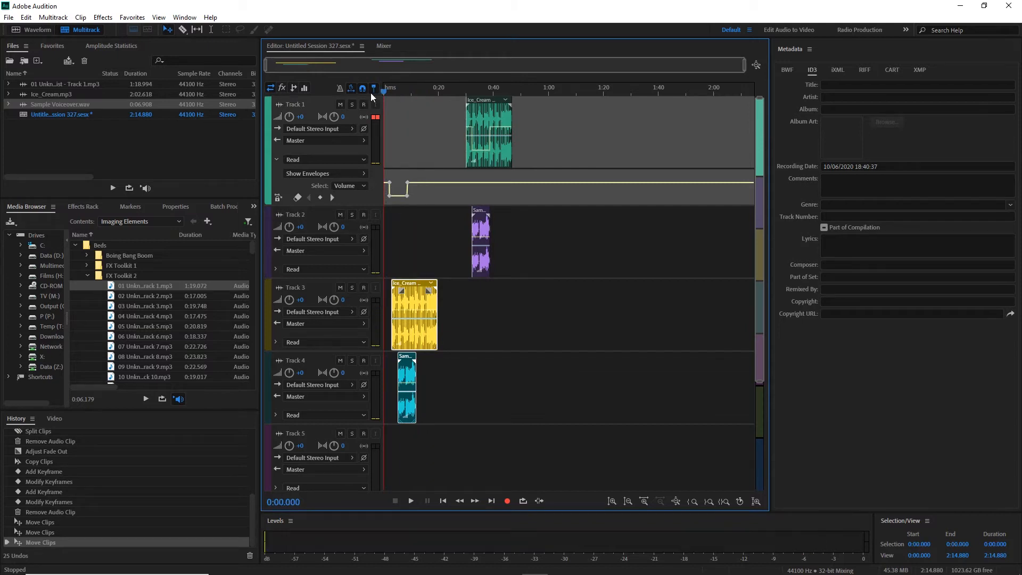
{"action": "key", "text": "space"}
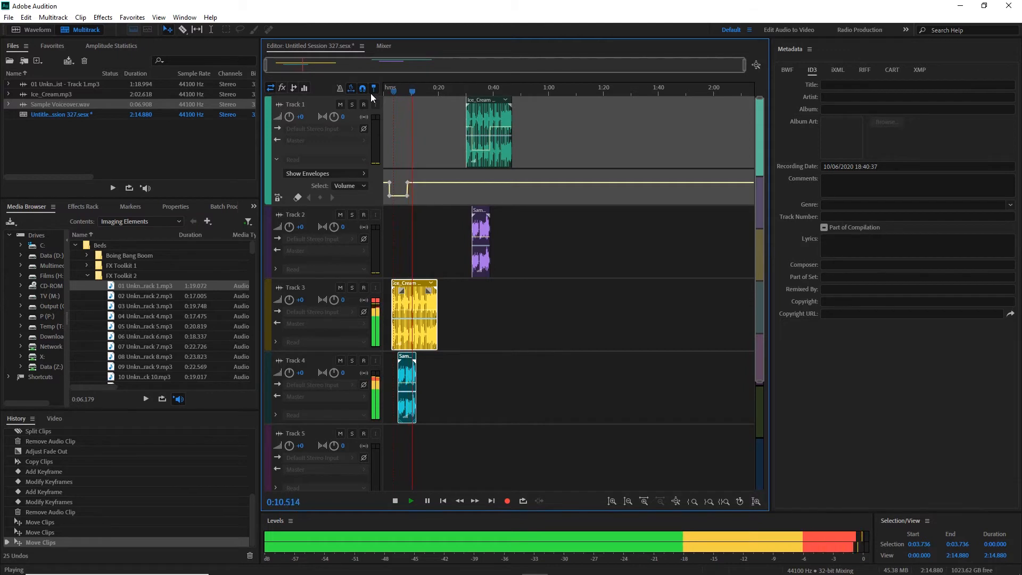
- Play the copied clips with clip keyframes from about 29.8 s to 41 s, and move both so the music starts at about 1:20
{"action": "left_click", "coordinate": [466, 92]}
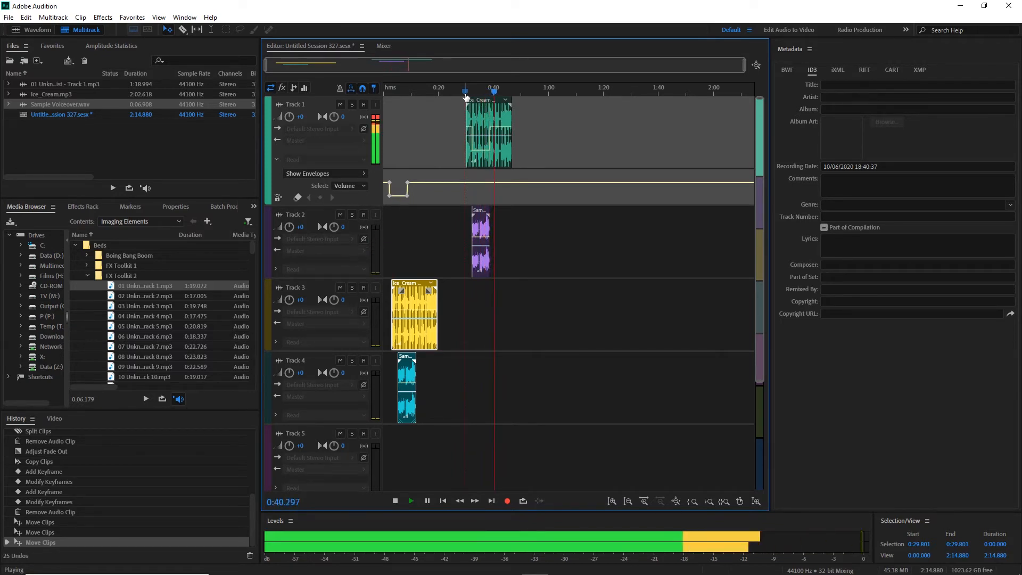
{"action": "key", "text": "space"}
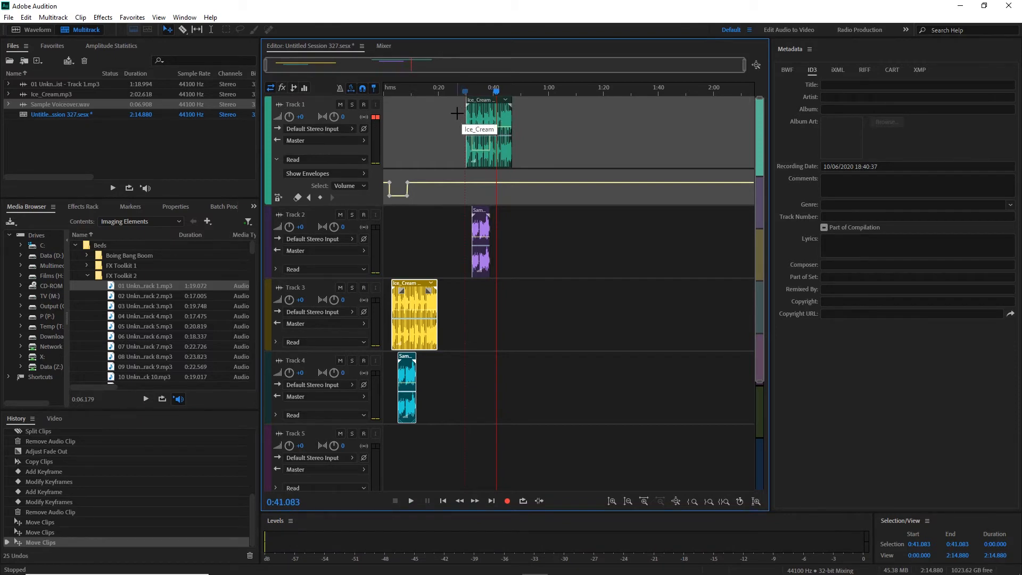
{"action": "left_click_drag", "start_coordinate": [457, 113], "coordinate": [541, 226]}
{"action": "left_click_drag", "start_coordinate": [478, 213], "coordinate": [614, 213]}
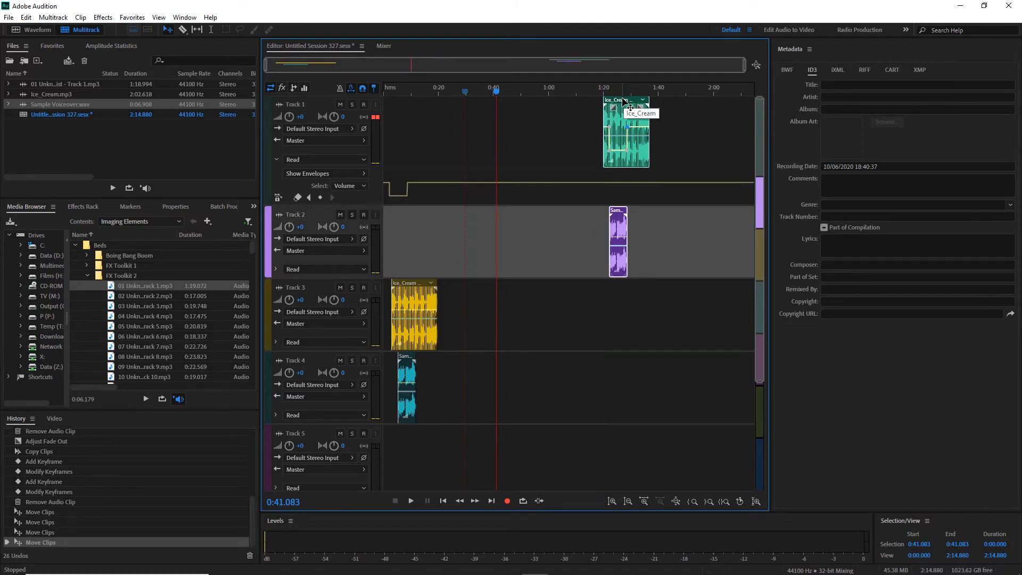
- Move the Ice_Cream and Sample Voiceover clips at 1:20 down to Tracks 3 and 4 and play them from about 1:18.6 to 1:30.3
{"action": "left_click_drag", "start_coordinate": [627, 106], "coordinate": [610, 292]}
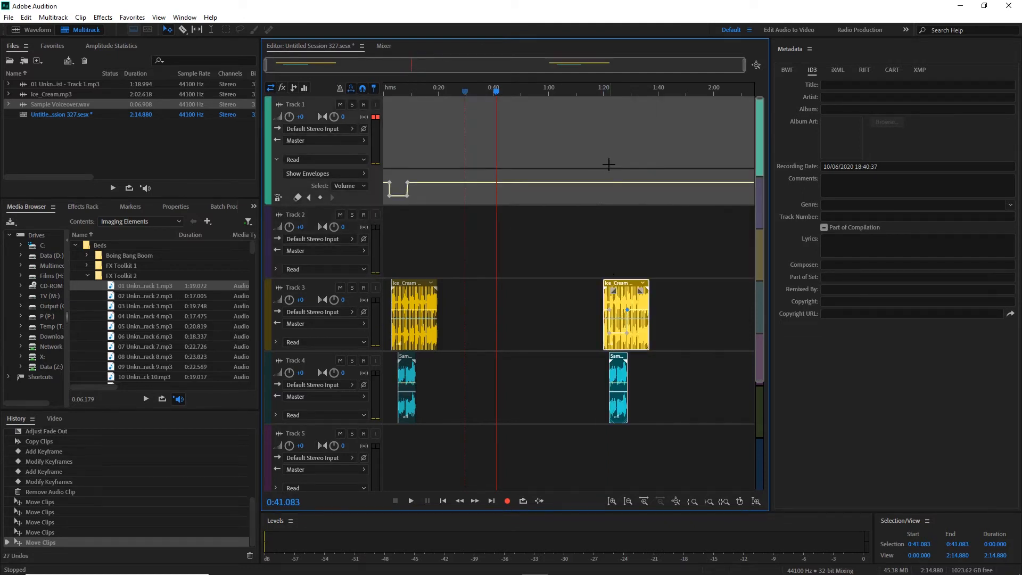
{"action": "left_click", "coordinate": [599, 91]}
{"action": "key", "text": "space"}
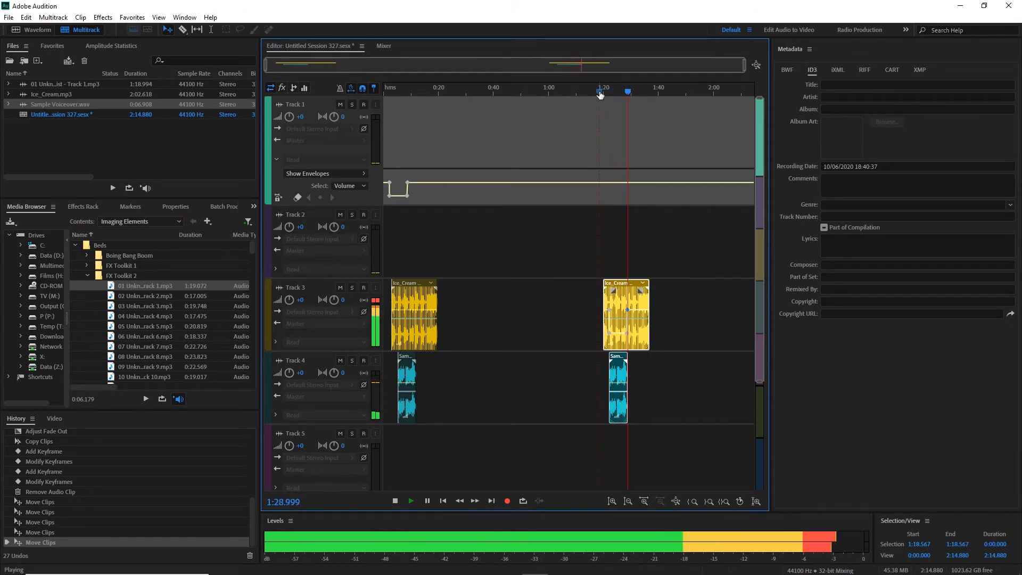
{"action": "key", "text": "space"}
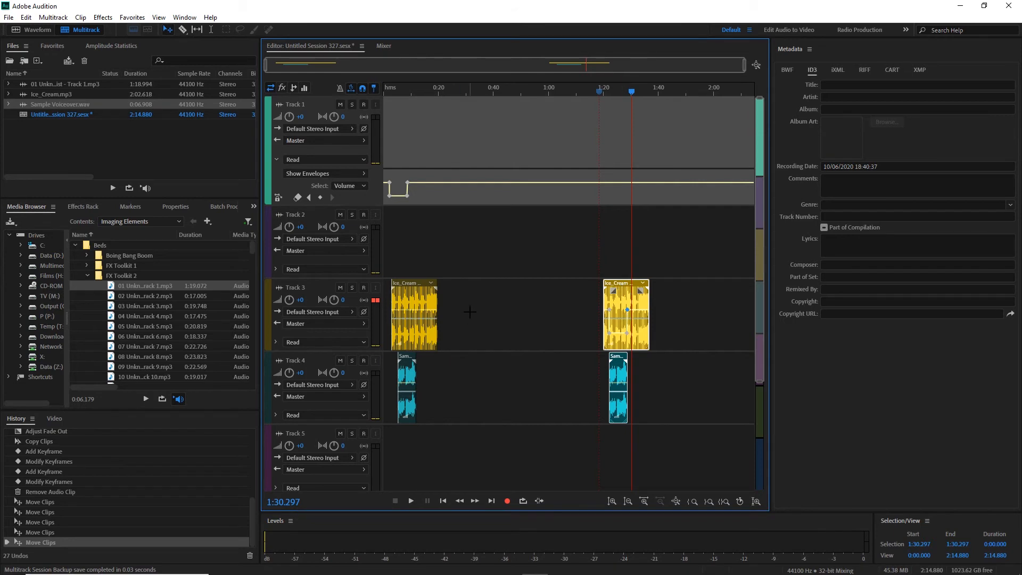
- Move the first Ice_Cream and Sample Voiceover clips back to Tracks 1 and 2 with the music at the session start, and place the playhead at about 1 s
{"action": "left_click_drag", "start_coordinate": [469, 312], "coordinate": [393, 370]}
{"action": "left_click_drag", "start_coordinate": [411, 286], "coordinate": [370, 109]}
{"action": "left_click", "coordinate": [386, 88]}
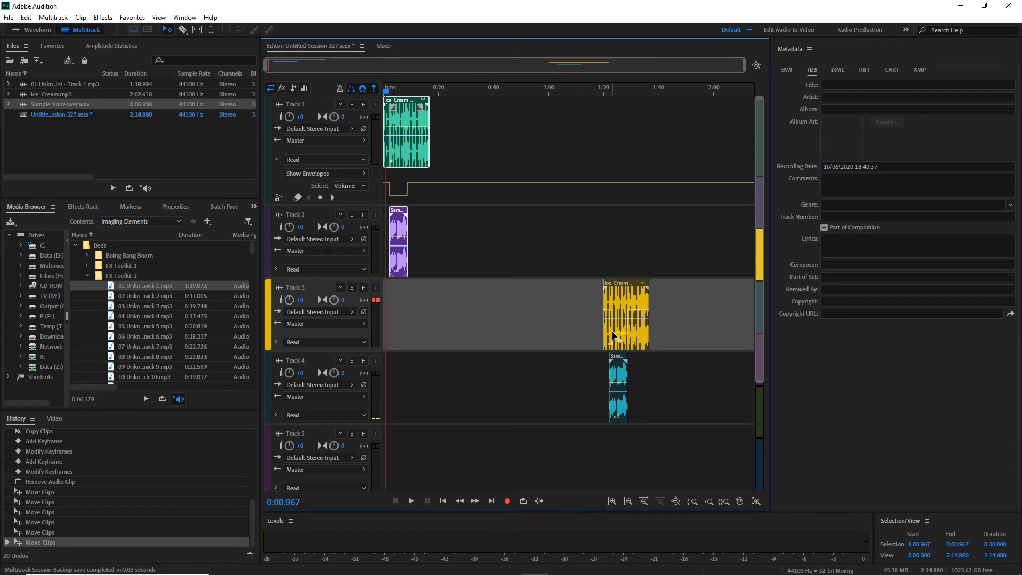
- Open the Track 3 Ice_Cream clip in the waveform editor, view the full source file, and return to the multitrack session
{"action": "double_click", "coordinate": [620, 288]}
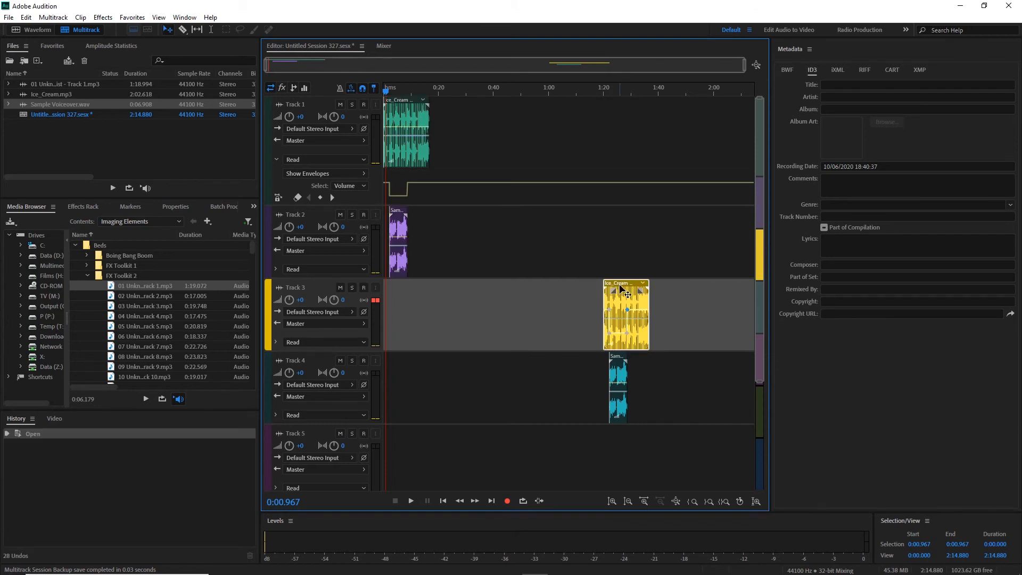
{"action": "left_click", "coordinate": [373, 183]}
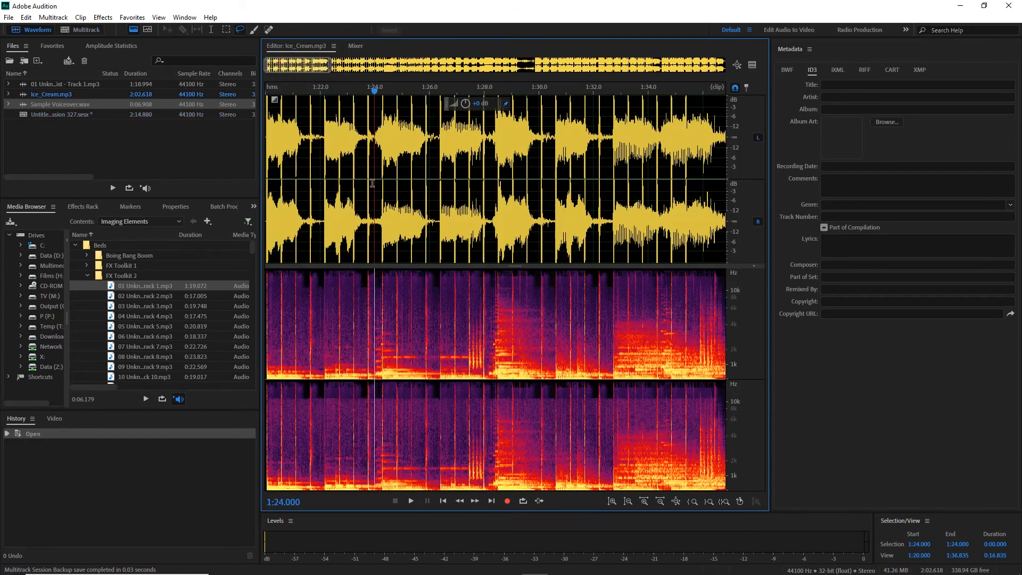
{"action": "key", "text": "backslash"}
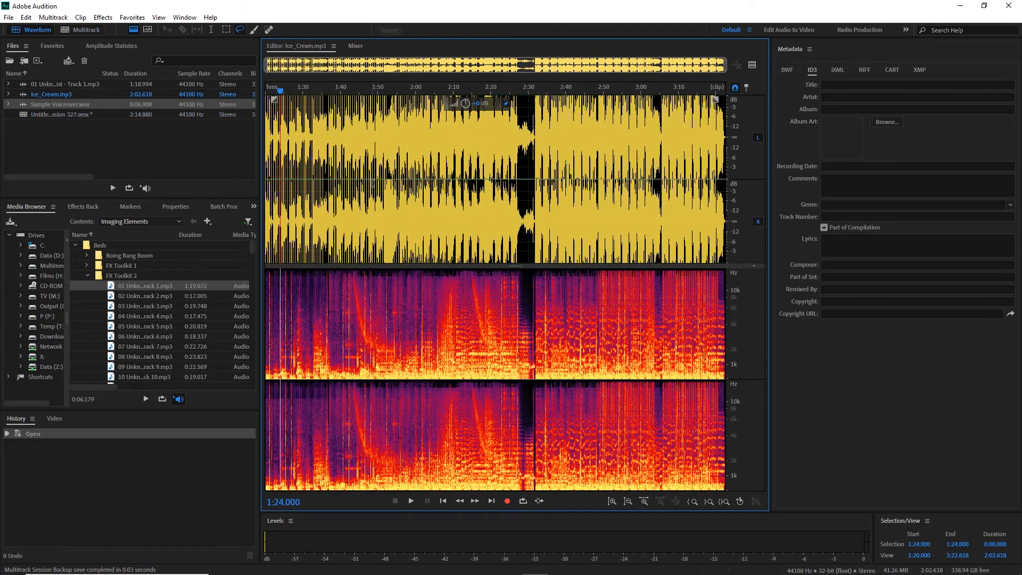
{"action": "left_click", "coordinate": [84, 31]}
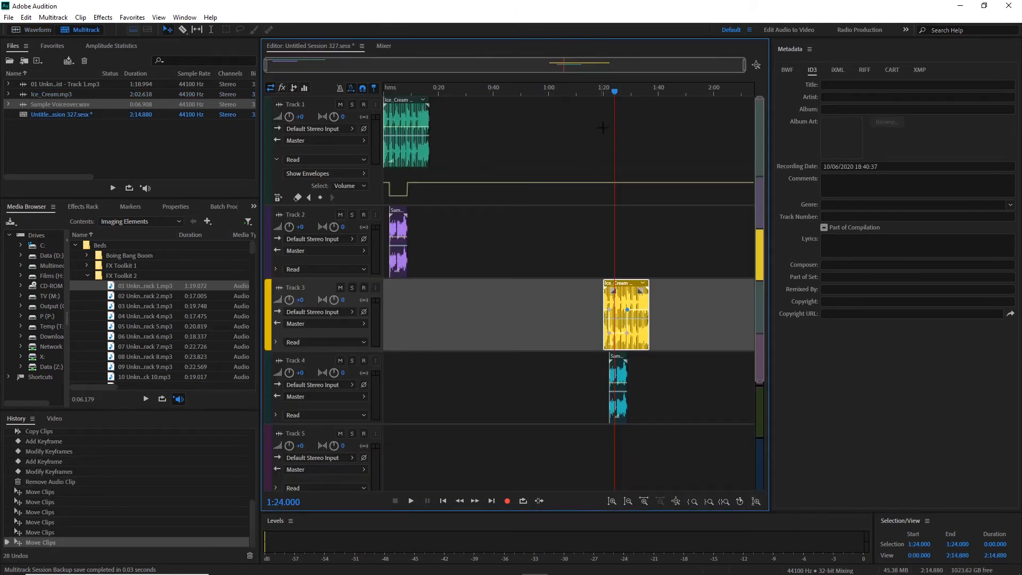
- Select the time range from about 1:18.6 to 1:40.2 and mix down the entire session to a new file
{"action": "left_click", "coordinate": [599, 94]}
{"action": "left_click_drag", "start_coordinate": [600, 94], "coordinate": [659, 94]}
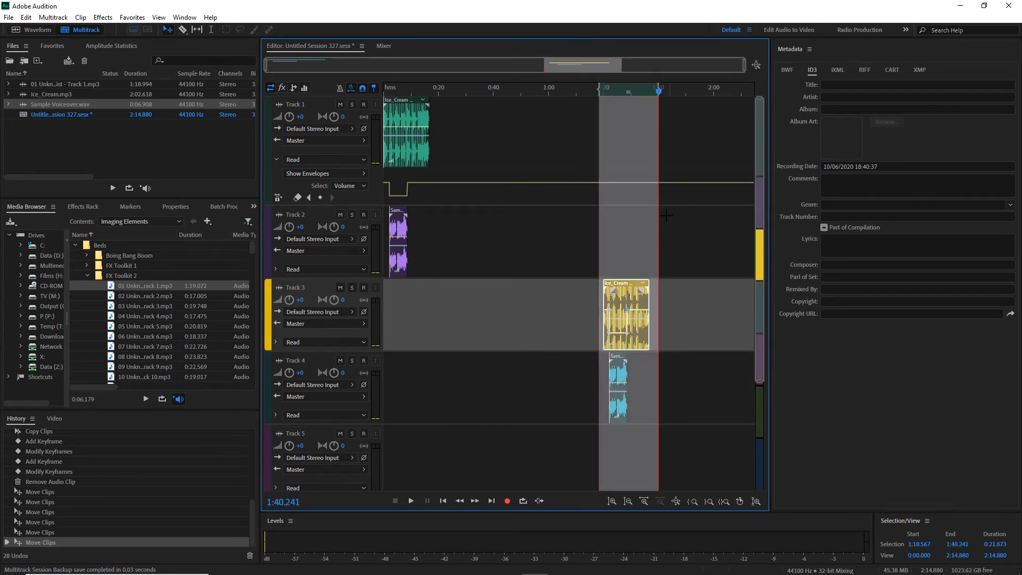
{"action": "right_click", "coordinate": [699, 256]}
{"action": "mouse_move", "coordinate": [780, 394]}
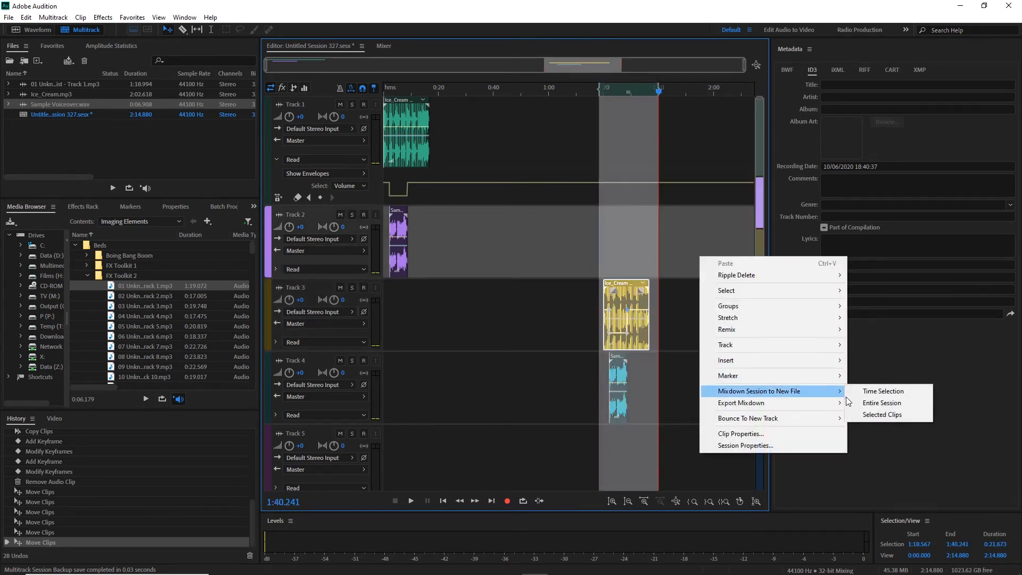
{"action": "left_click", "coordinate": [869, 407]}
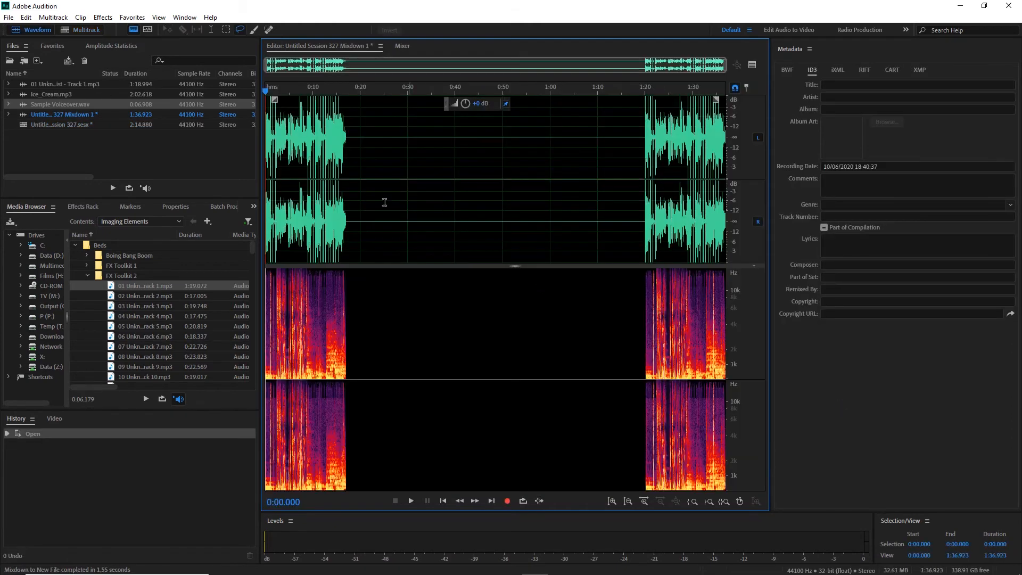
- Play the mixdown from about 1.3 s to 11.3 s, and play its second section from about 1:19.4 to compare the ducking
{"action": "left_click", "coordinate": [271, 87]}
{"action": "key", "text": "space"}
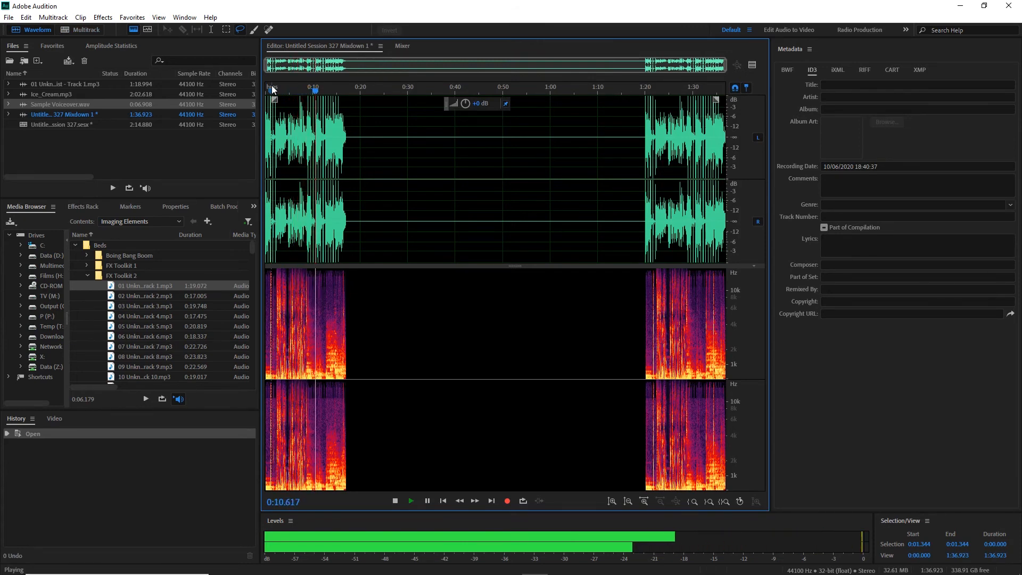
{"action": "key", "text": "space"}
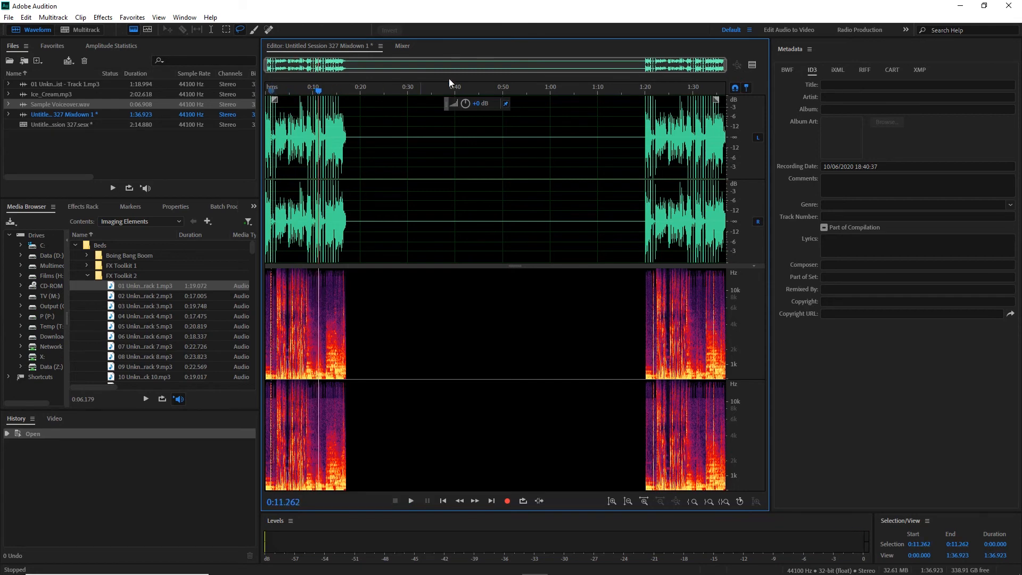
{"action": "left_click", "coordinate": [642, 88]}
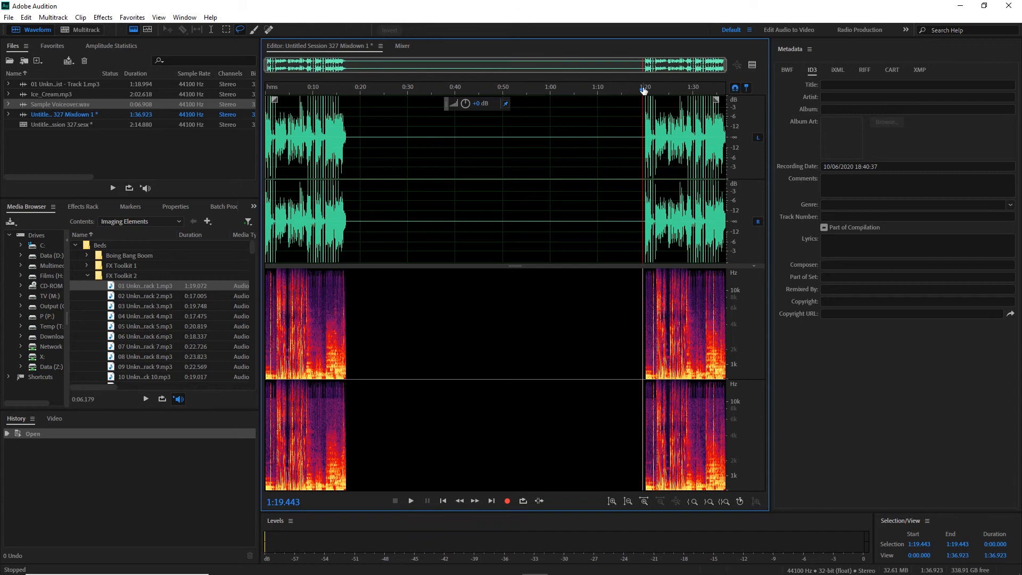
{"action": "key", "text": "space"}
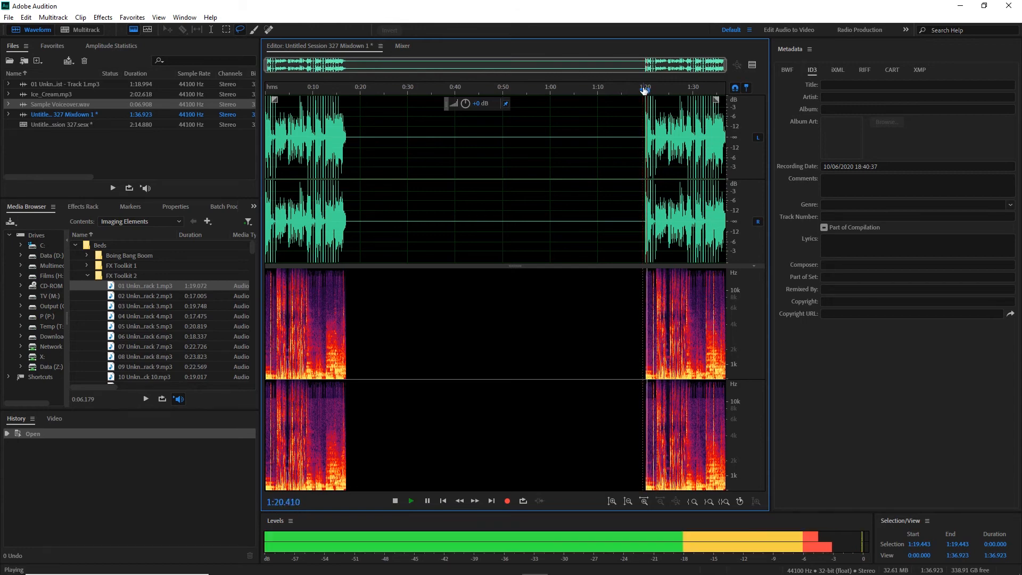